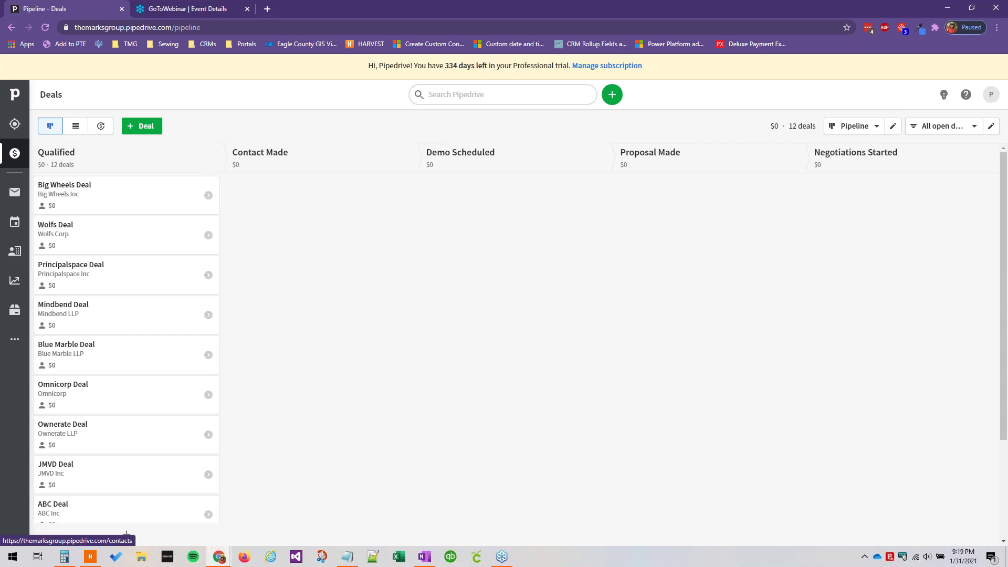
- Open the contacts timeline and review everyone's activity with the period set to 1 month back
{"action": "left_click", "coordinate": [14, 258]}
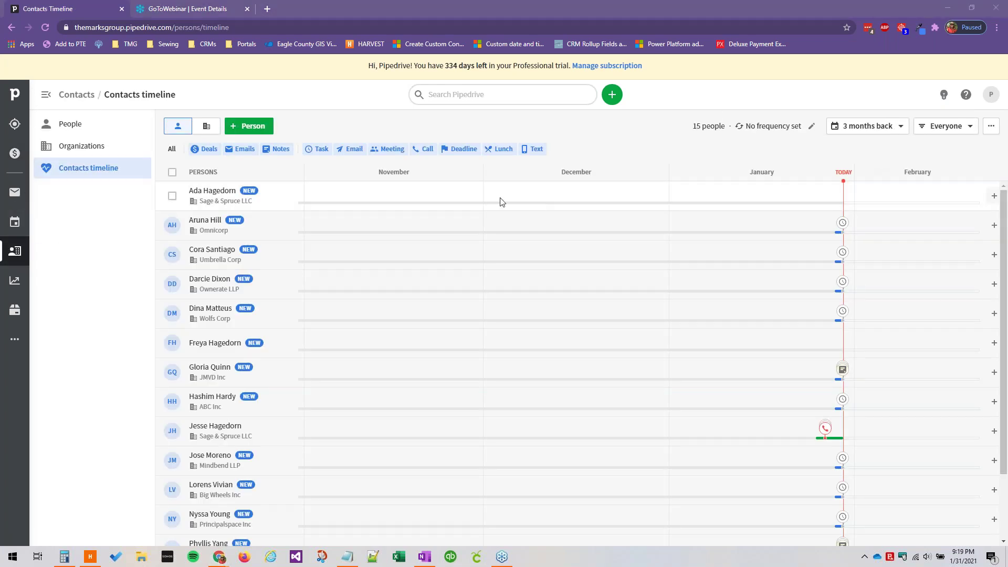
{"action": "left_click", "coordinate": [61, 173]}
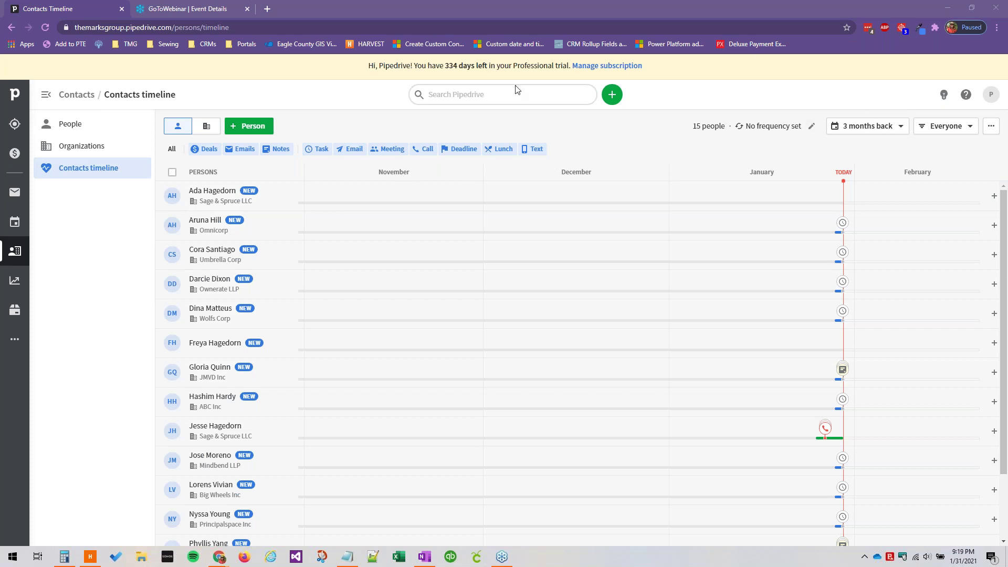
{"action": "left_click", "coordinate": [867, 129]}
{"action": "left_click", "coordinate": [856, 199]}
{"action": "scroll", "coordinate": [794, 329], "scroll_direction": "down", "scroll_amount": 2}
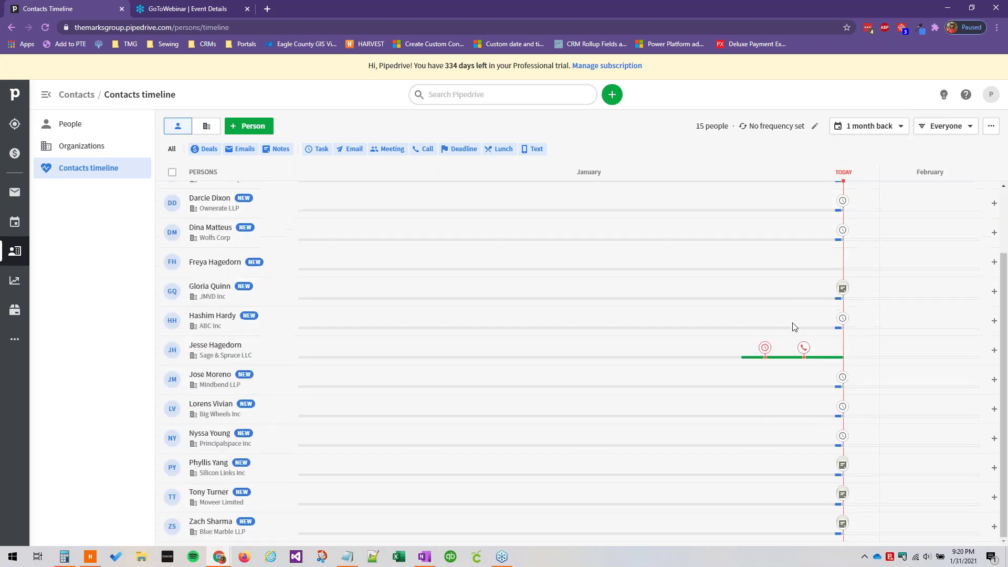
{"action": "scroll", "coordinate": [805, 315], "scroll_direction": "up", "scroll_amount": 2}
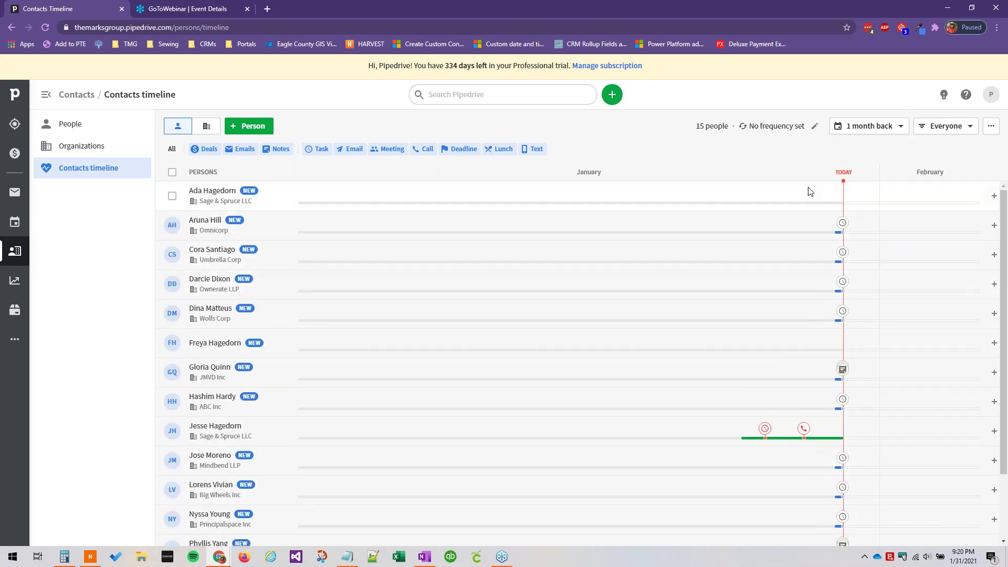
{"action": "scroll", "coordinate": [756, 347], "scroll_direction": "down", "scroll_amount": 3}
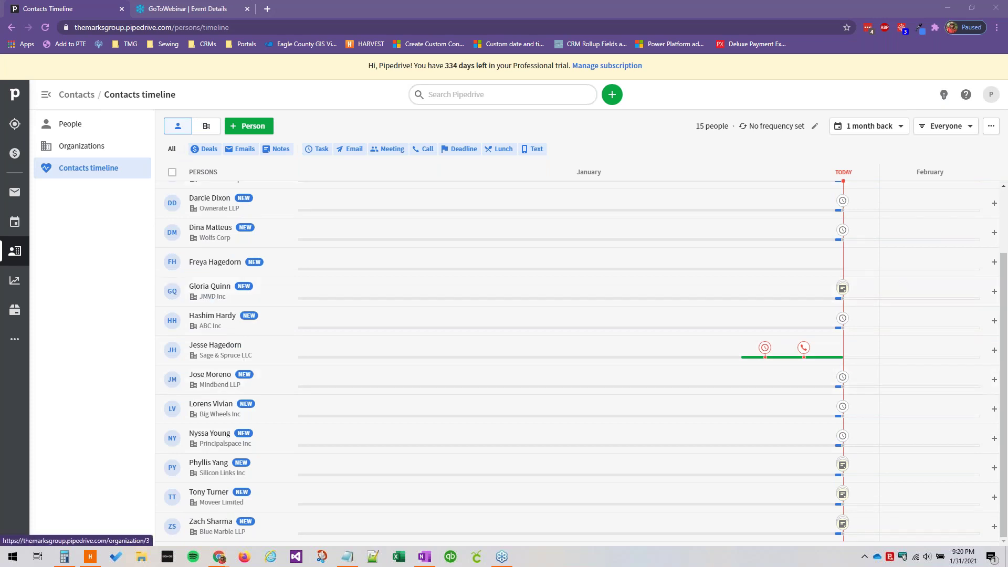
{"action": "scroll", "coordinate": [790, 392], "scroll_direction": "up", "scroll_amount": 2}
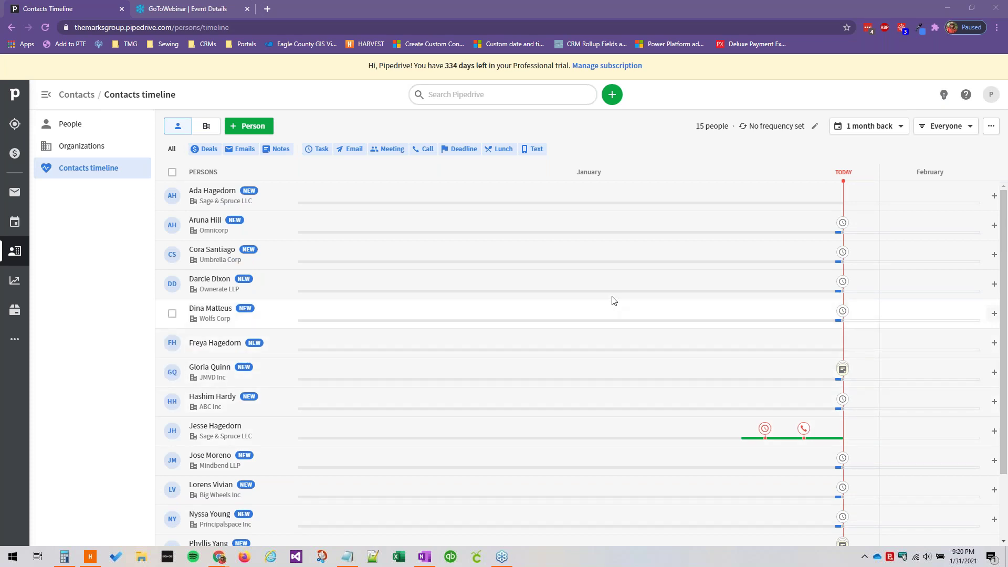
{"action": "scroll", "coordinate": [718, 375], "scroll_direction": "down", "scroll_amount": 3}
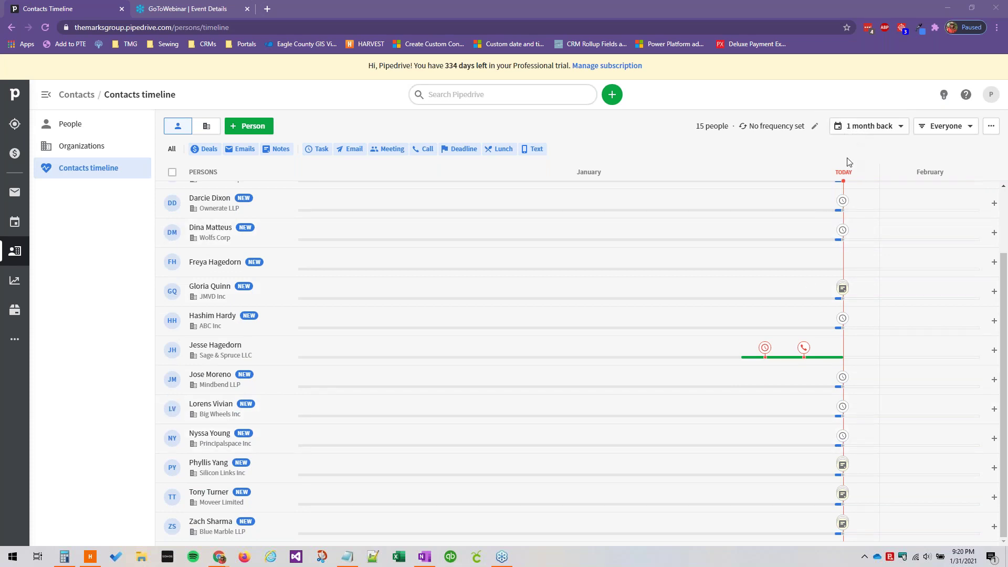
- Set the contacts timeline period to 12 months back
{"action": "left_click", "coordinate": [894, 128]}
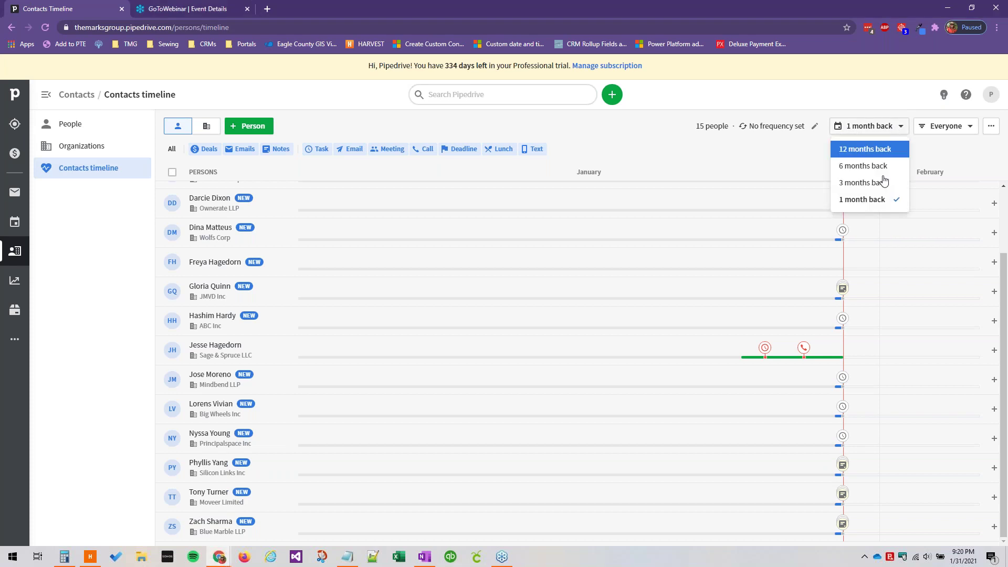
{"action": "left_click", "coordinate": [867, 152]}
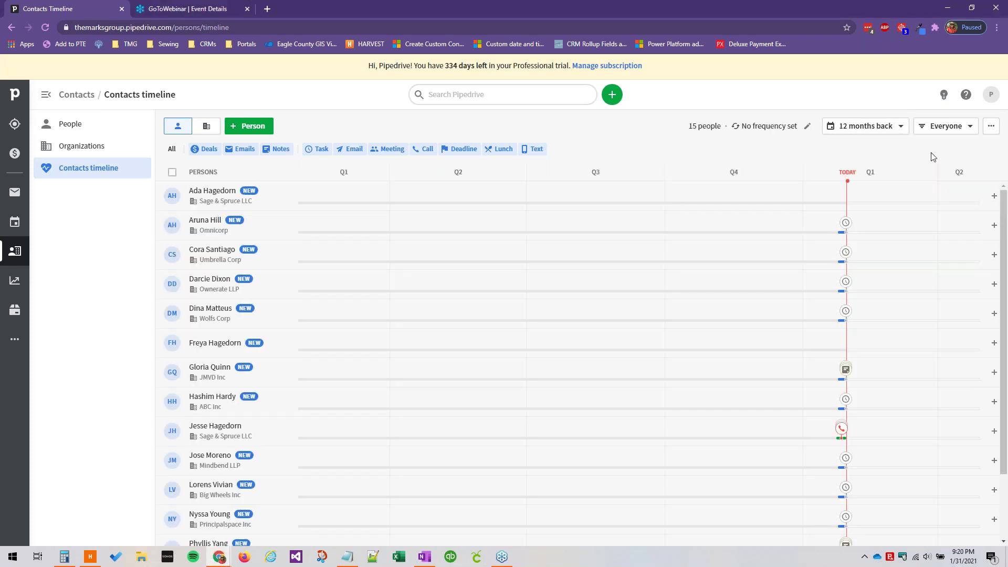
- Inspect the conditions and relative date choices of the filter "People with open deals who should be checked in with" without saving changes
{"action": "left_click", "coordinate": [923, 127]}
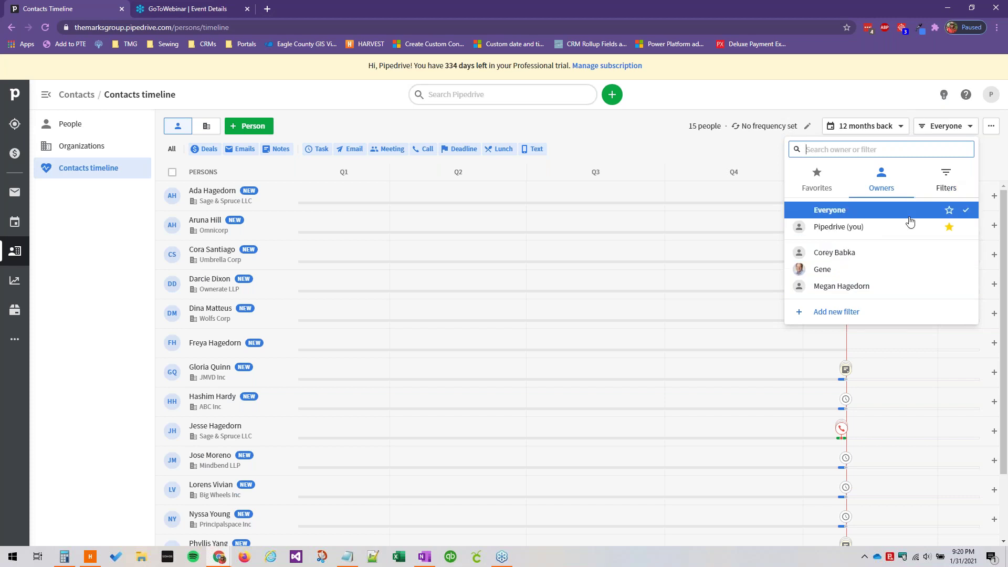
{"action": "left_click", "coordinate": [943, 185]}
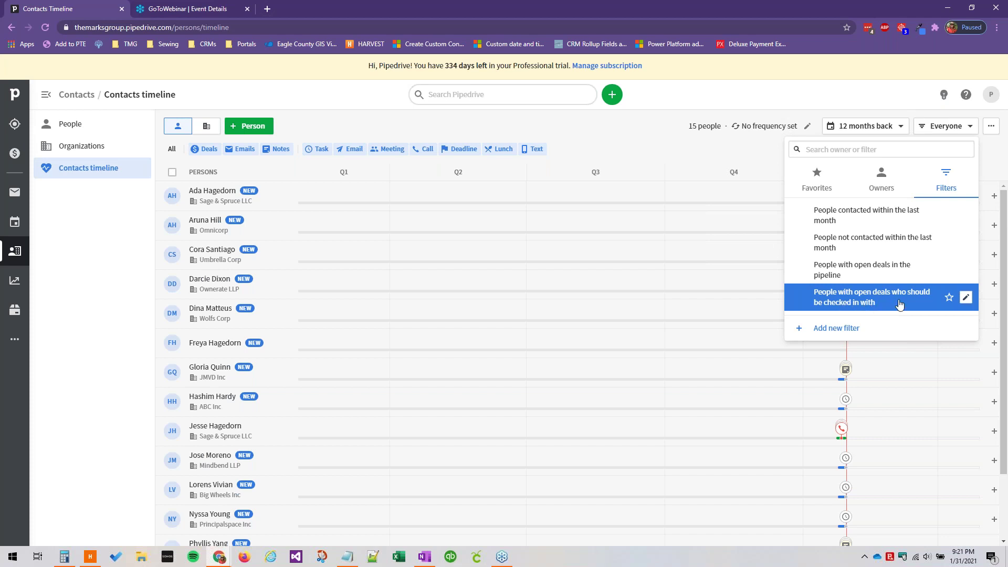
{"action": "left_click", "coordinate": [965, 297]}
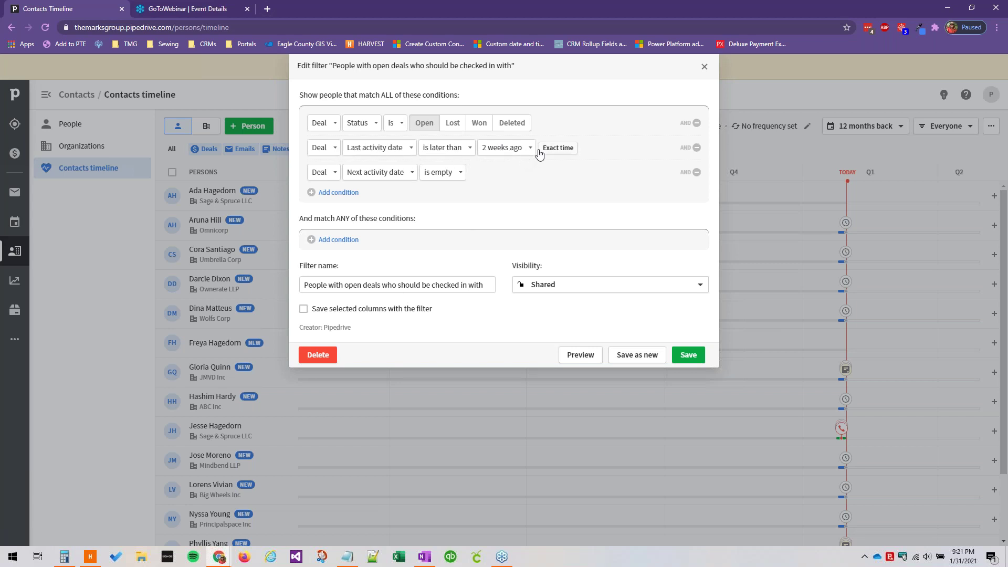
{"action": "left_click", "coordinate": [498, 149]}
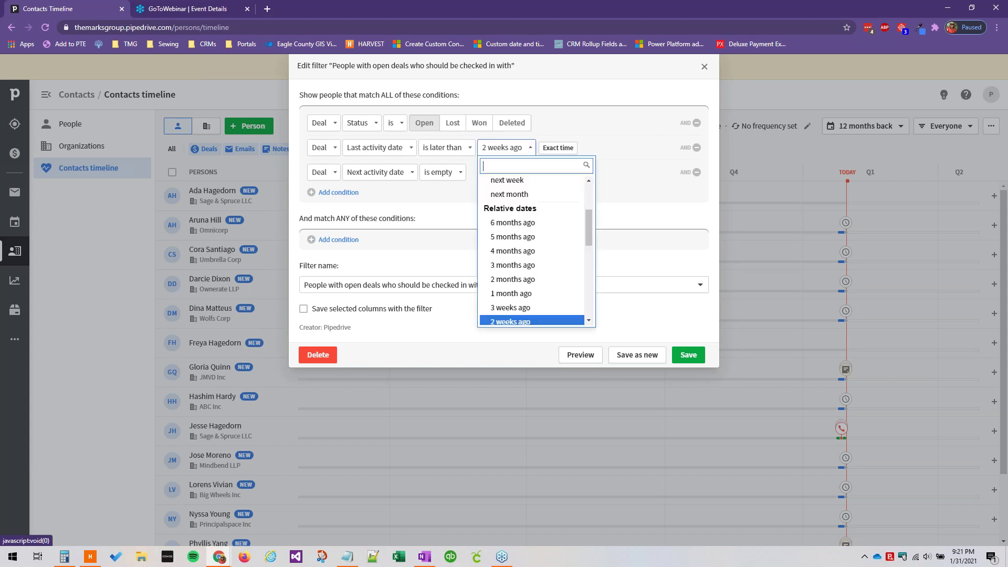
{"action": "left_click", "coordinate": [512, 151]}
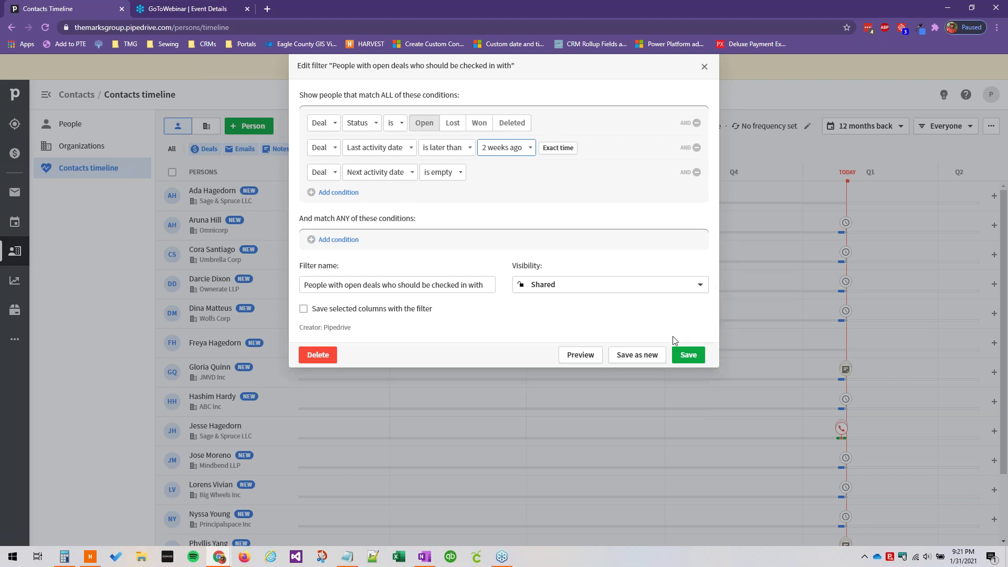
{"action": "left_click", "coordinate": [705, 66]}
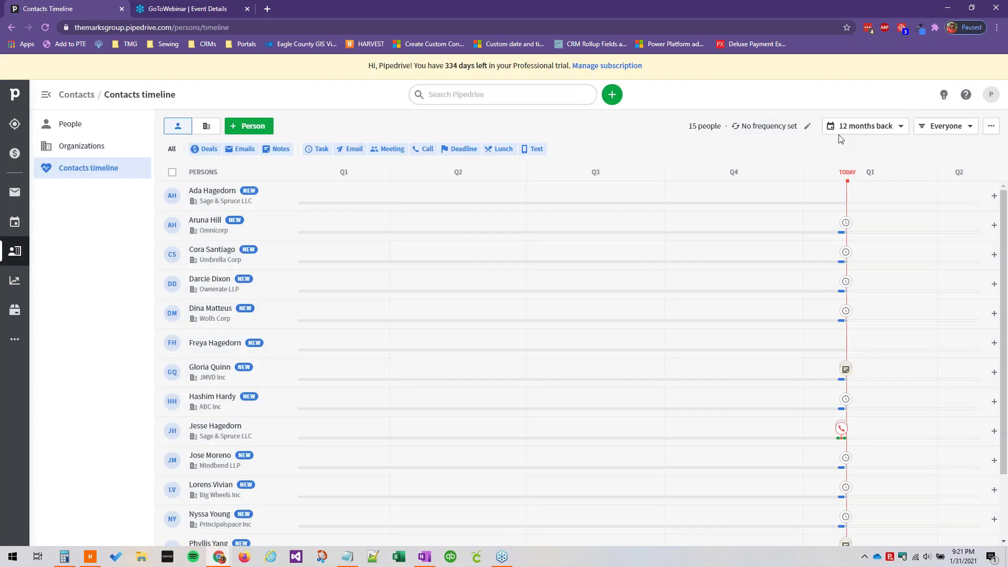
- Try an annual follow-up frequency for the contacts, reset it to no frequency, and dismiss the slider hint
{"action": "left_click", "coordinate": [809, 127]}
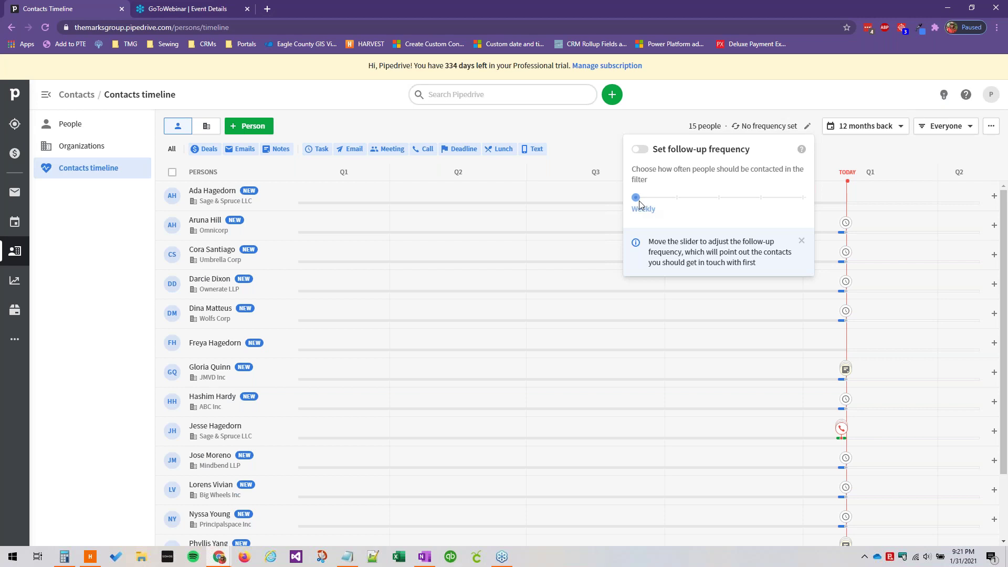
{"action": "left_click_drag", "start_coordinate": [636, 198], "coordinate": [802, 198]}
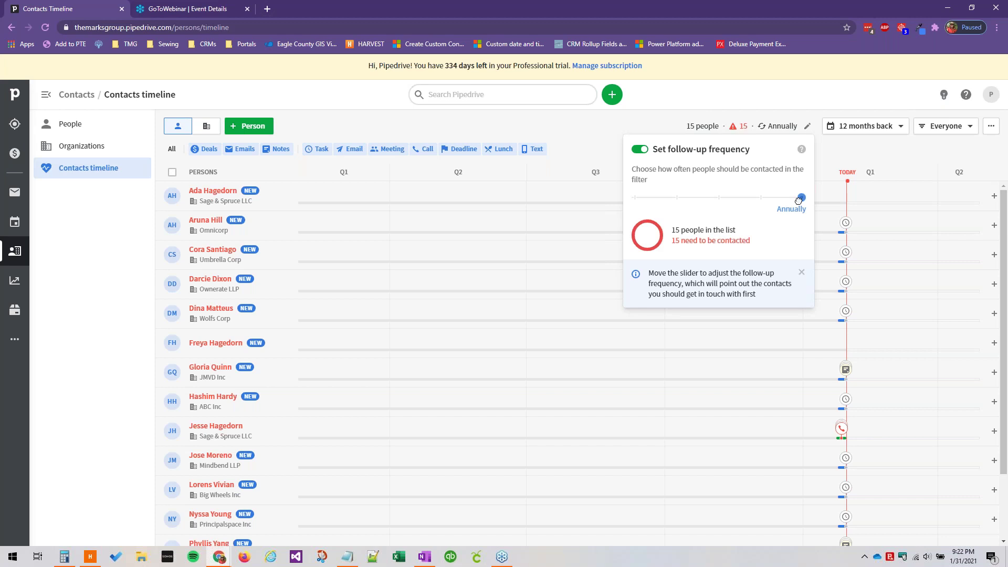
{"action": "mouse_move", "coordinate": [734, 129]}
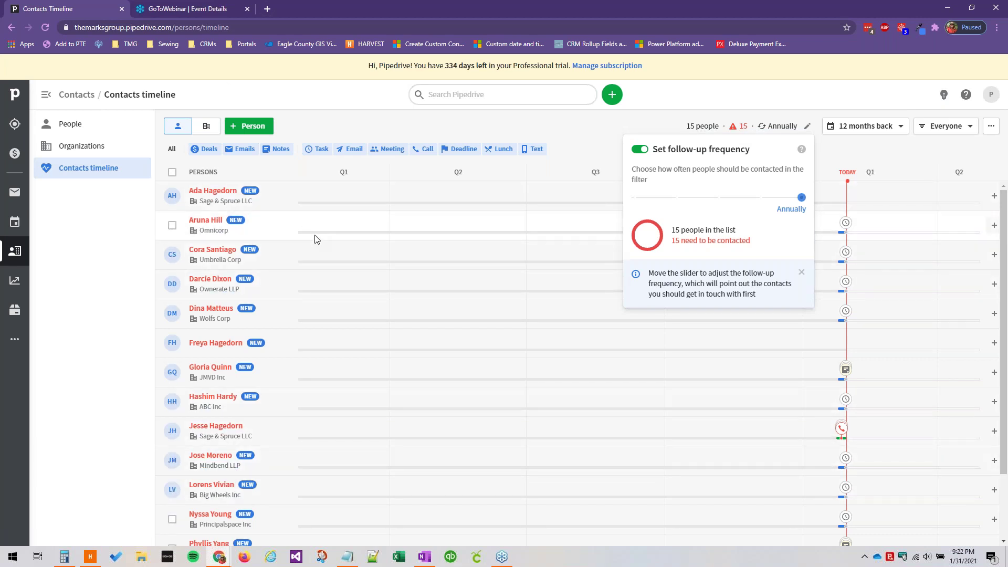
{"action": "left_click_drag", "start_coordinate": [800, 196], "coordinate": [636, 198]}
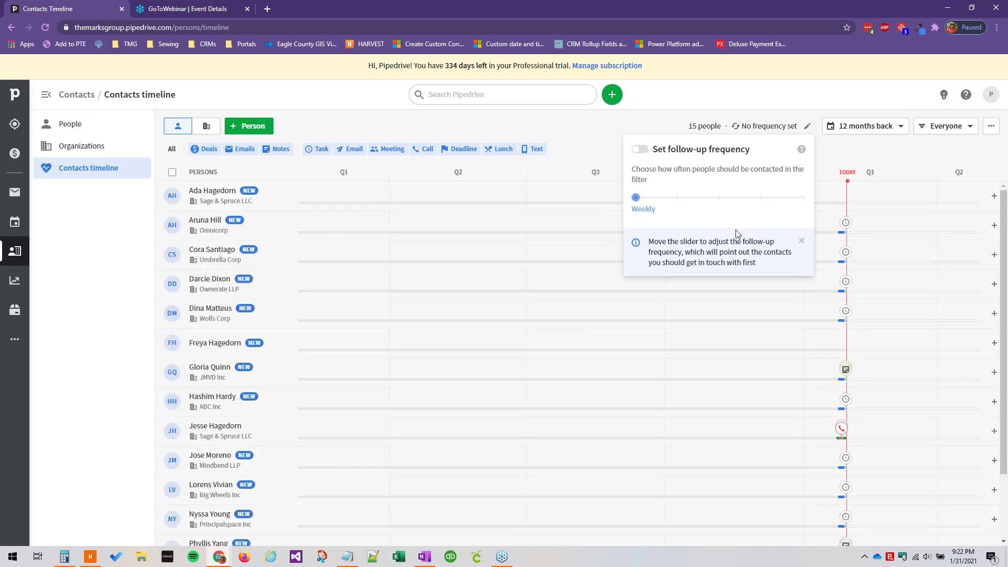
{"action": "left_click", "coordinate": [802, 241]}
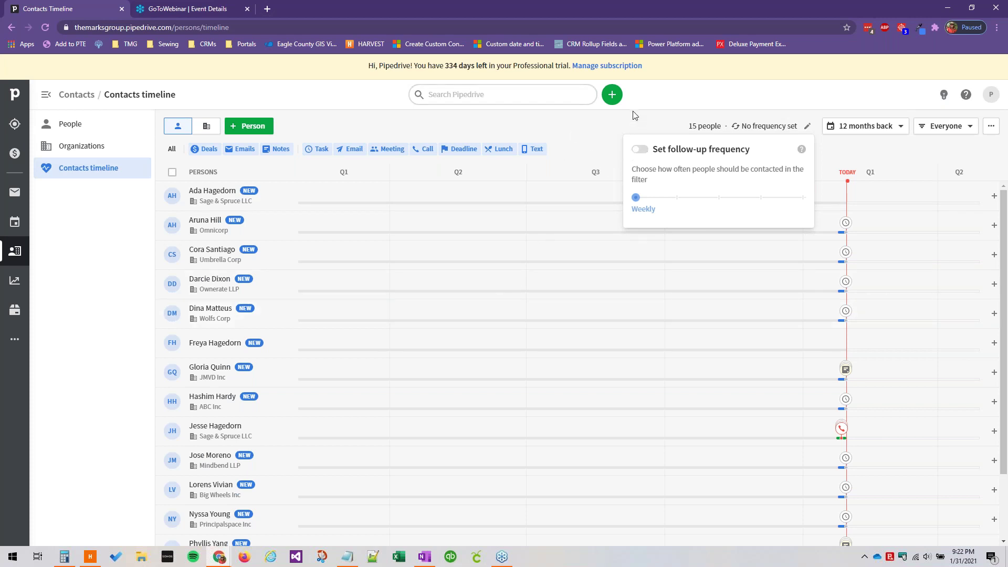
{"action": "left_click", "coordinate": [613, 137]}
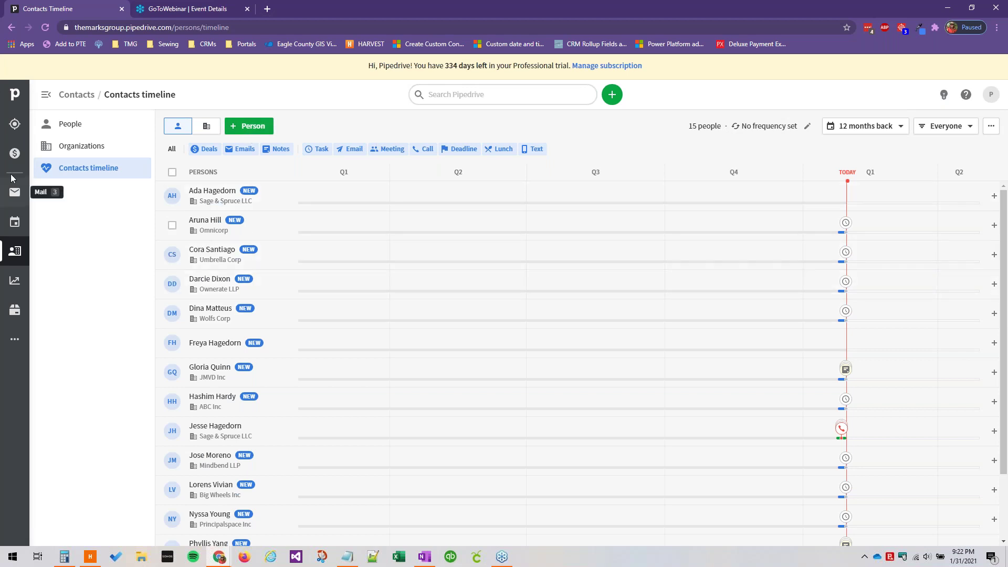
- Create a task activity titled "Follow Up With" plus the contact's first name, linked to the matching person at Sage & Spruce LLC
{"action": "left_click", "coordinate": [14, 225]}
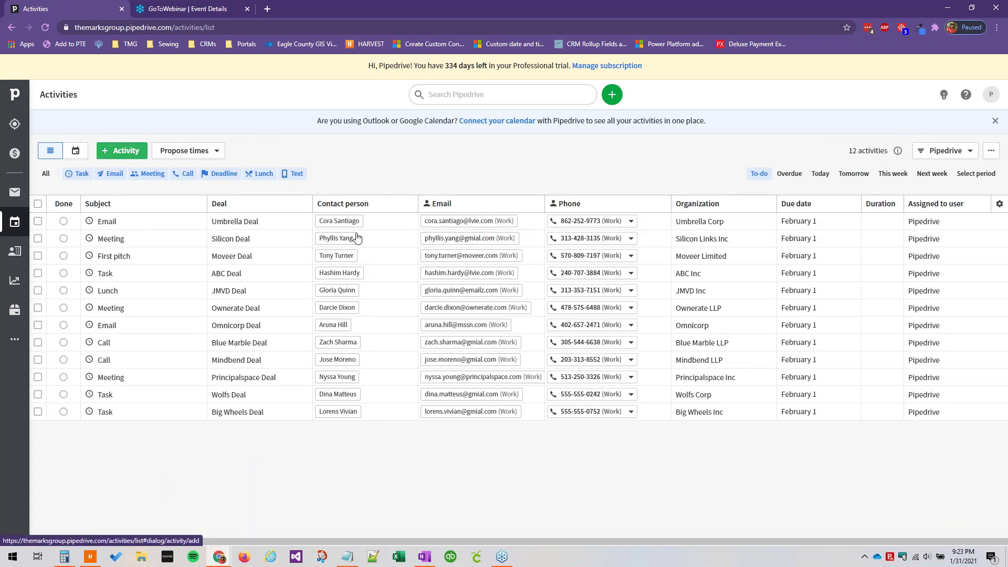
{"action": "key", "text": "a"}
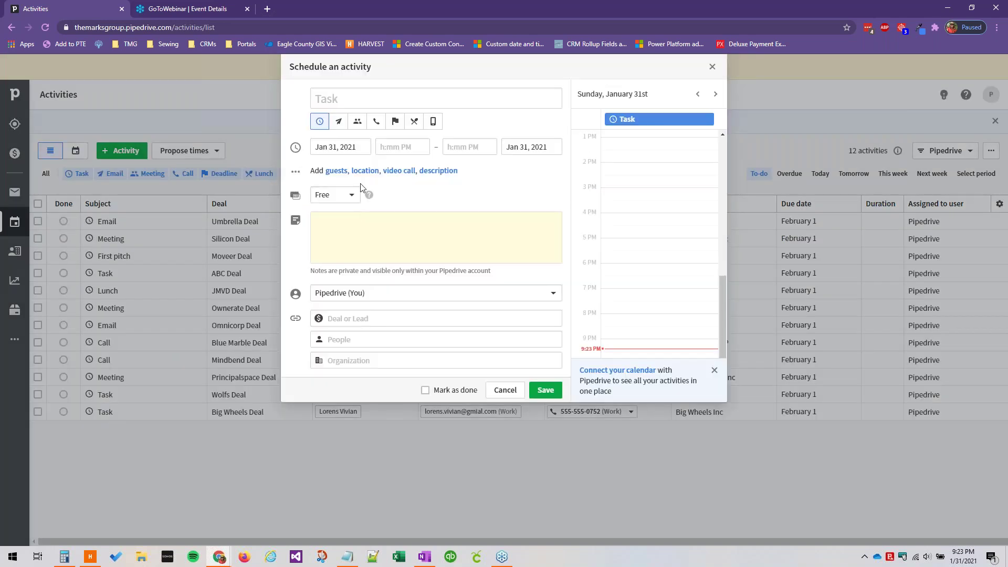
{"action": "left_click", "coordinate": [338, 104]}
{"action": "type", "text": "Follow Up "}
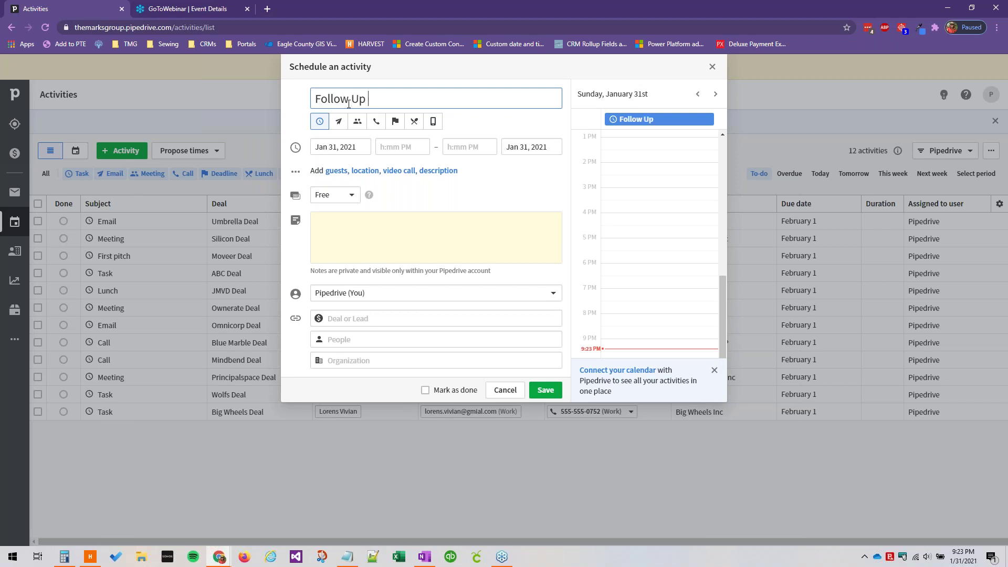
{"action": "type", "text": "With Ada"}
{"action": "left_click", "coordinate": [354, 340]}
{"action": "type", "text": "ada"}
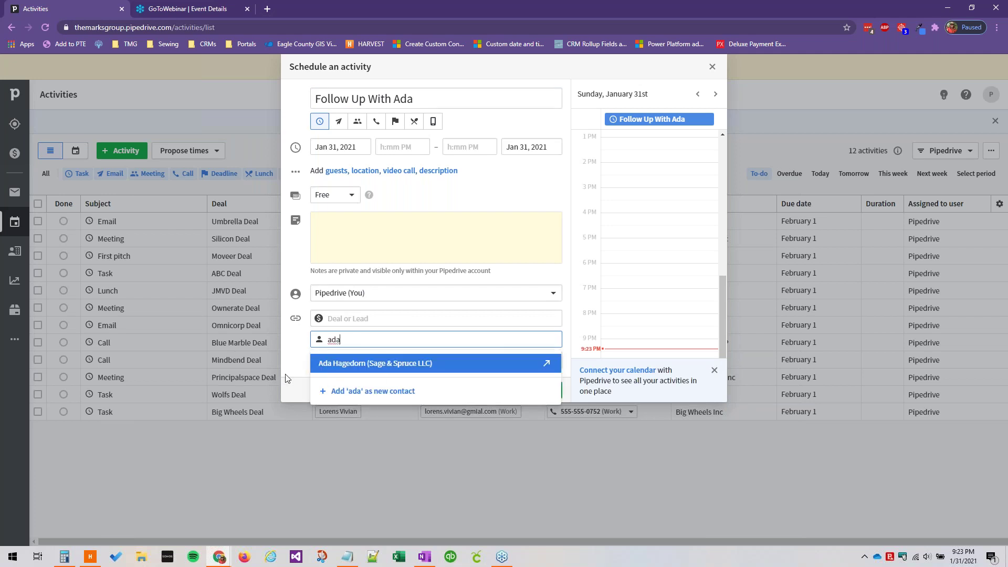
{"action": "left_click", "coordinate": [396, 364]}
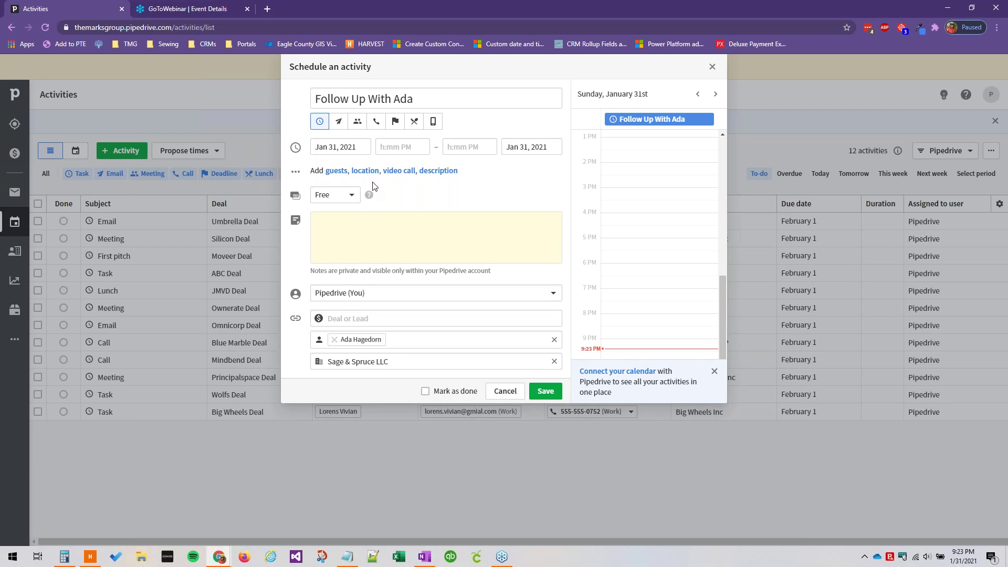
- Set the follow-up activity's date to September 30, 2020 and save it
{"action": "left_click", "coordinate": [342, 152]}
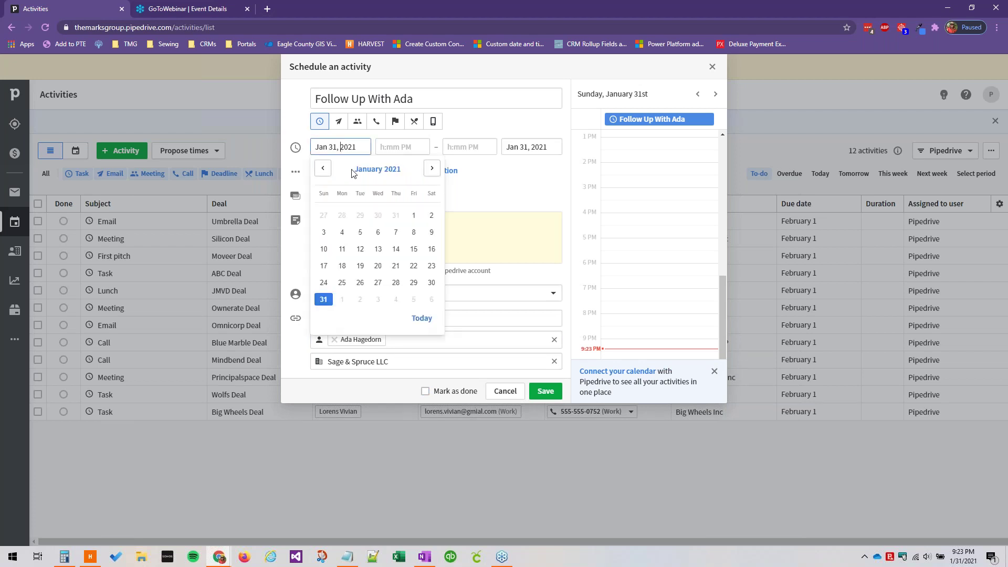
{"action": "left_click", "coordinate": [323, 170]}
{"action": "left_click", "coordinate": [322, 169]}
{"action": "left_click", "coordinate": [322, 169]}
{"action": "left_click", "coordinate": [323, 169]}
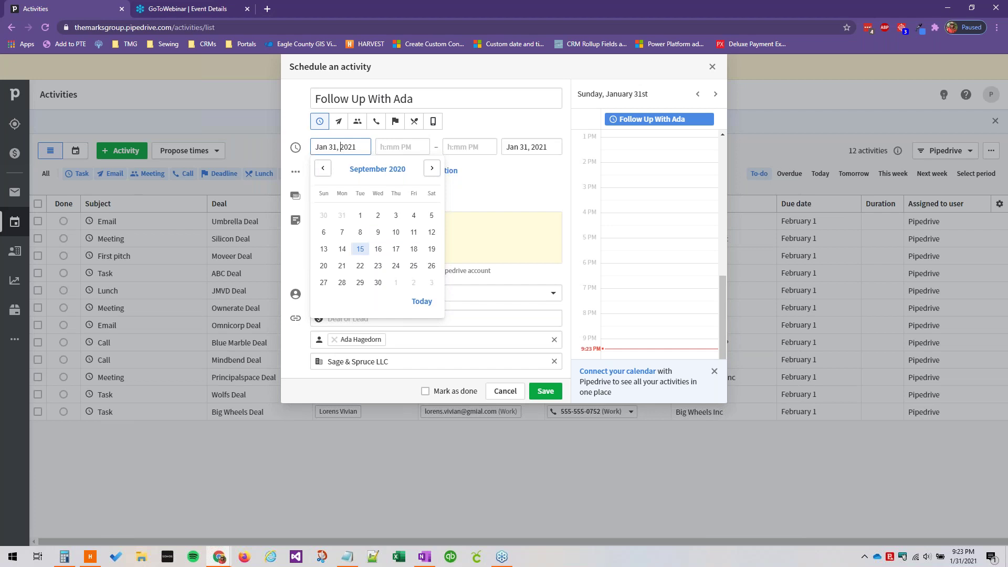
{"action": "left_click", "coordinate": [378, 282]}
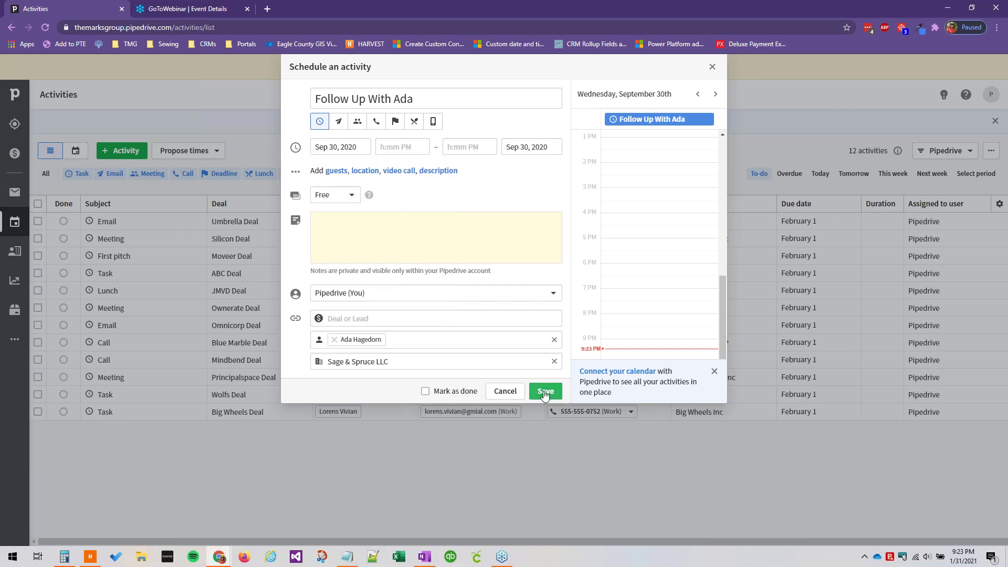
{"action": "left_click", "coordinate": [546, 391]}
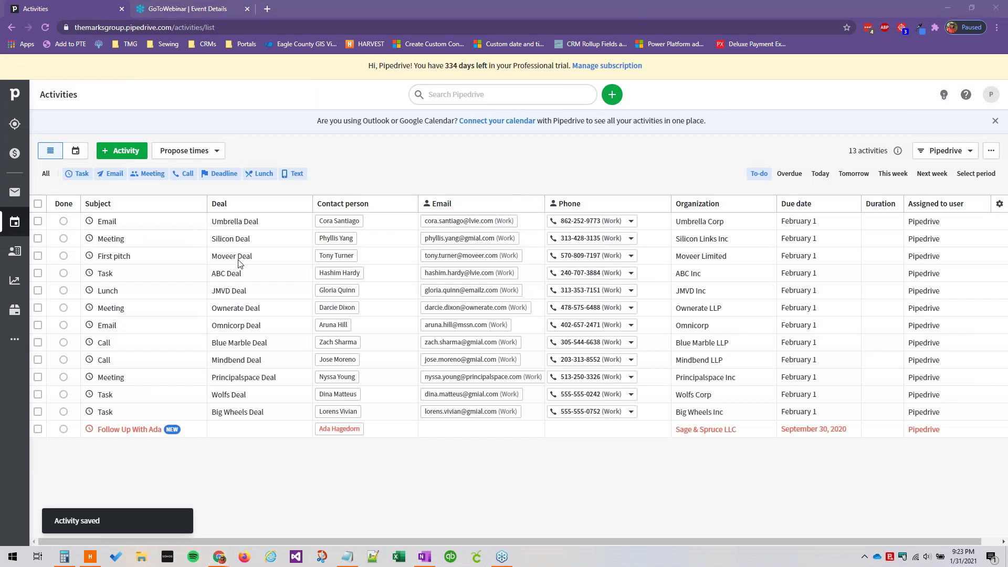
- Mark the overdue September 30 follow-up on the contacts timeline as done, without scheduling another activity
{"action": "left_click", "coordinate": [14, 251]}
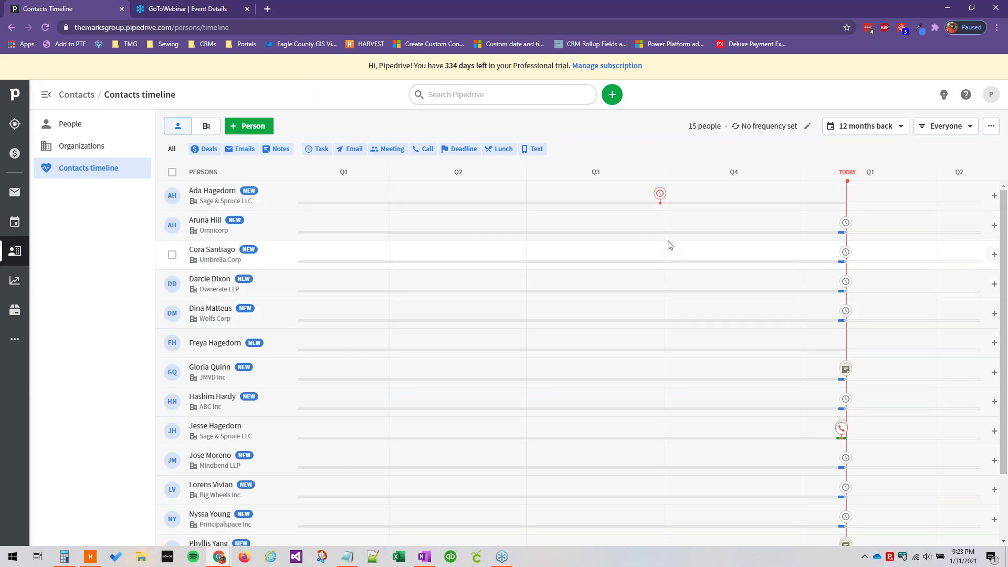
{"action": "left_click", "coordinate": [660, 194]}
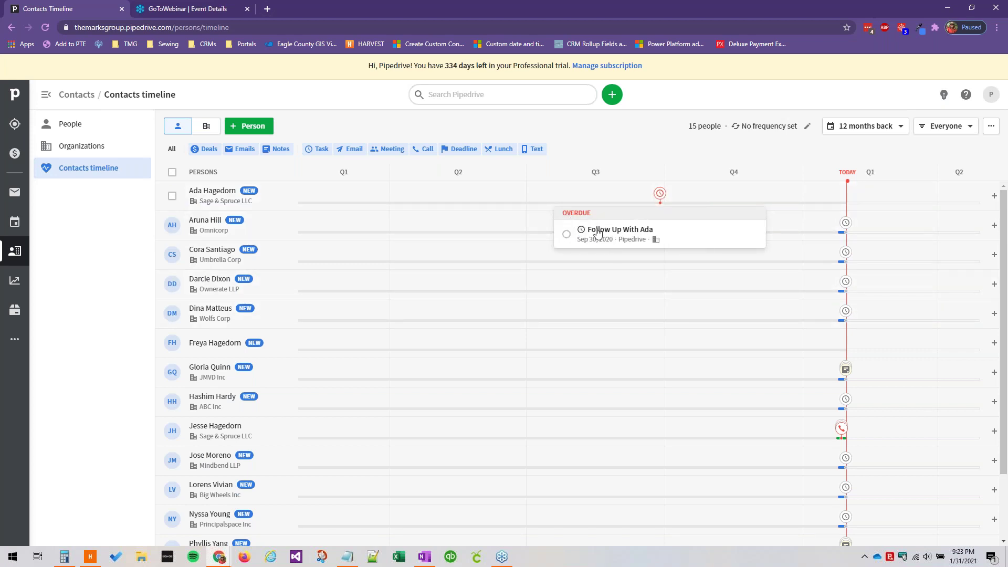
{"action": "left_click", "coordinate": [567, 236]}
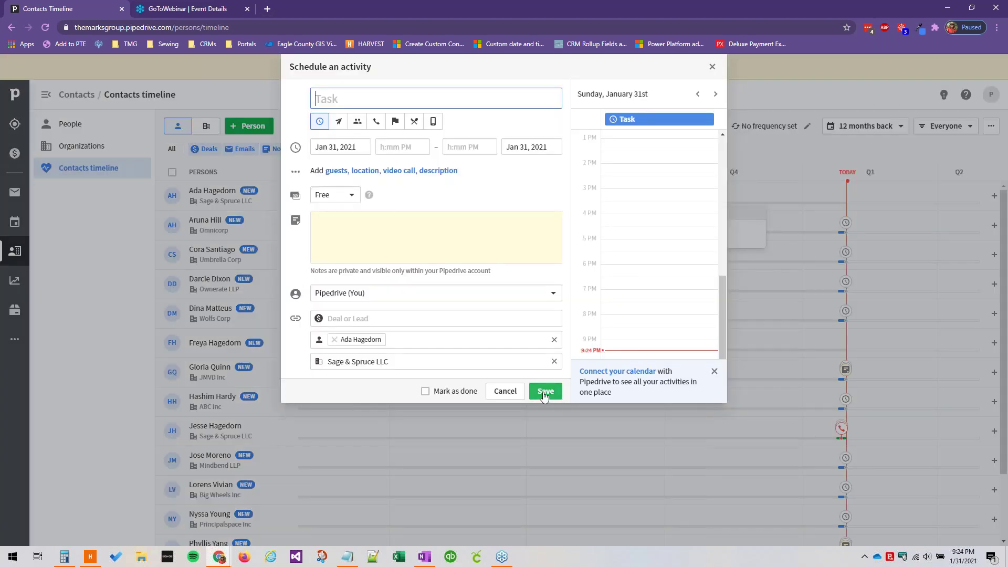
{"action": "left_click", "coordinate": [424, 391]}
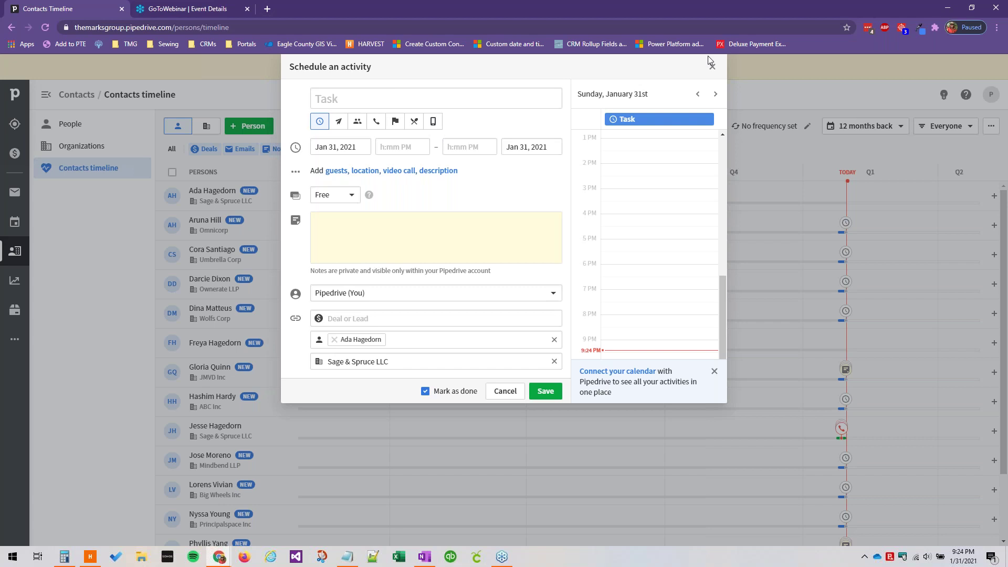
{"action": "left_click", "coordinate": [426, 393]}
{"action": "left_click", "coordinate": [505, 391]}
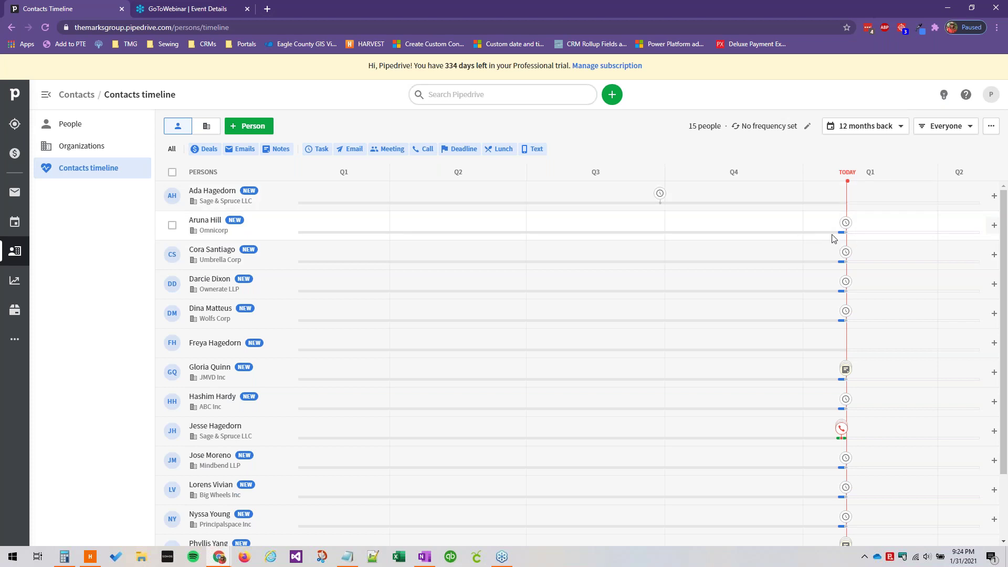
- Examine the deal details of the Omnicorp contact and the overdue-call contact at Sage & Spruce LLC on the contacts timeline
{"action": "mouse_move", "coordinate": [840, 237]}
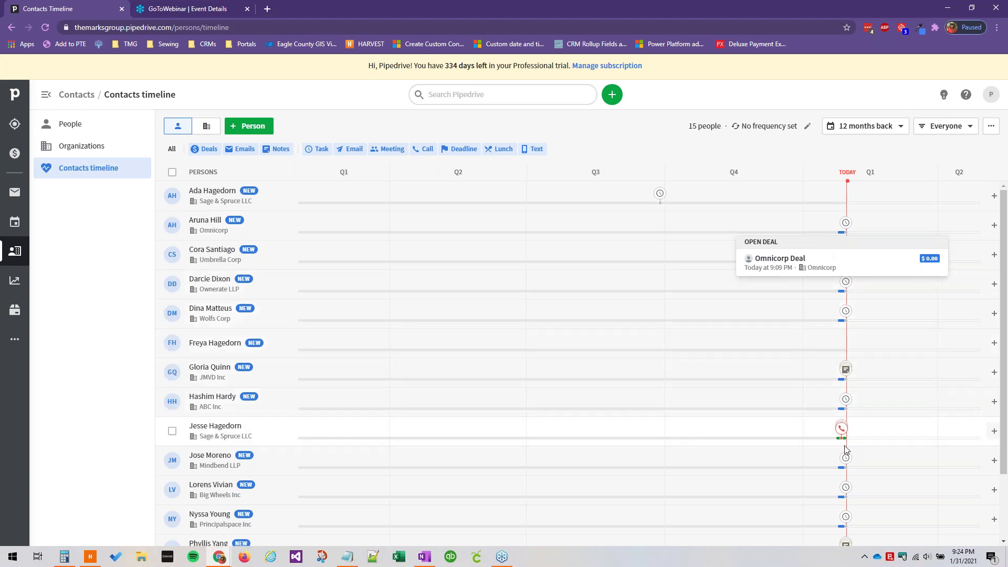
{"action": "mouse_move", "coordinate": [843, 440]}
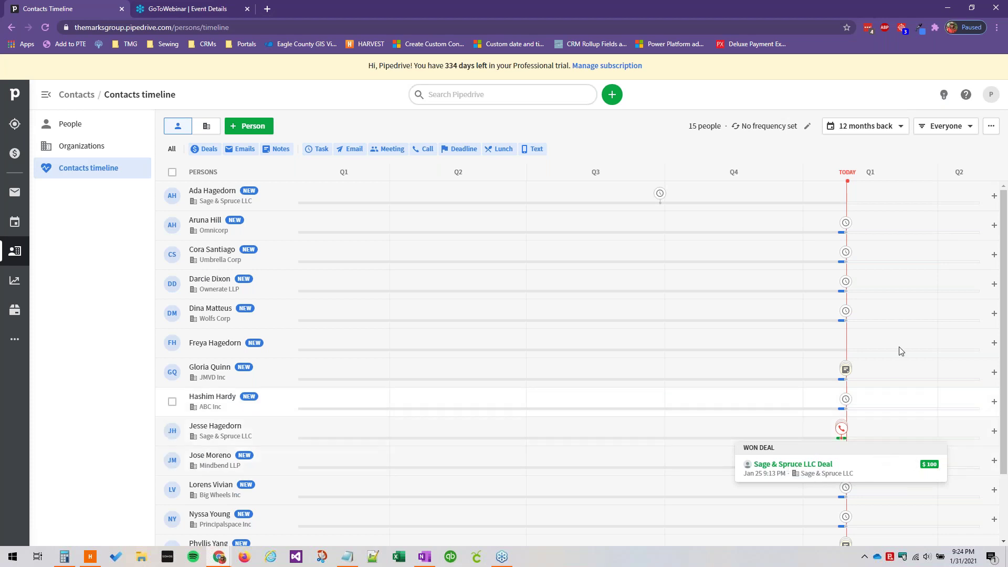
{"action": "scroll", "coordinate": [803, 410], "scroll_direction": "down", "scroll_amount": 2}
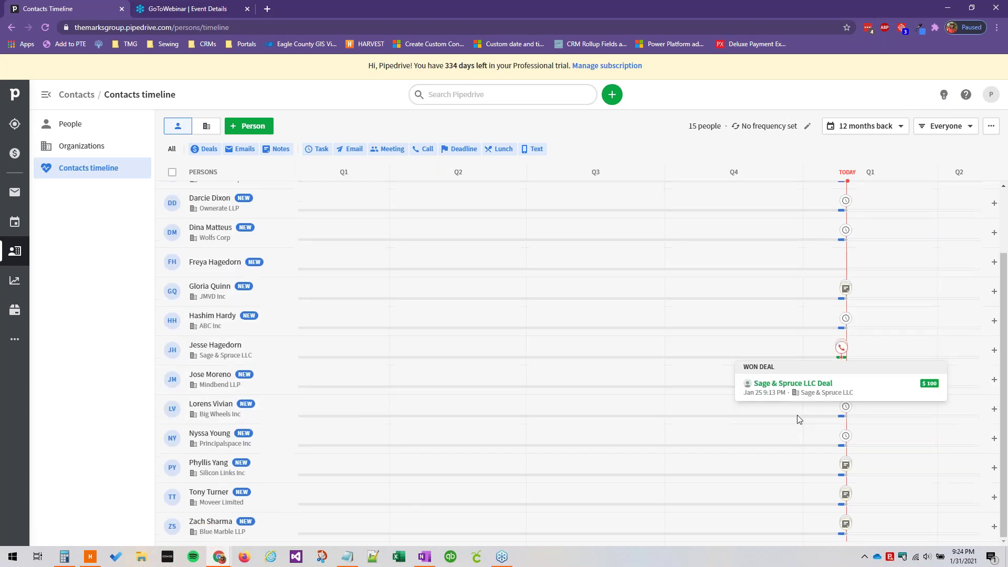
{"action": "scroll", "coordinate": [799, 437], "scroll_direction": "up", "scroll_amount": 2}
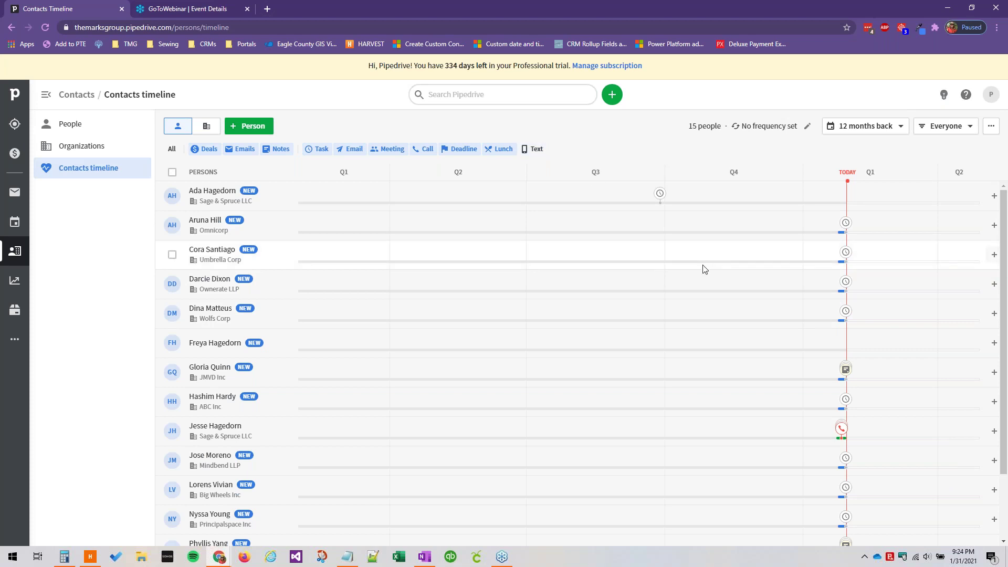
- Hide the Text, Lunch, Deadline, Meeting and Task activity types on the contacts timeline and review the remaining entries
{"action": "left_click", "coordinate": [531, 150]}
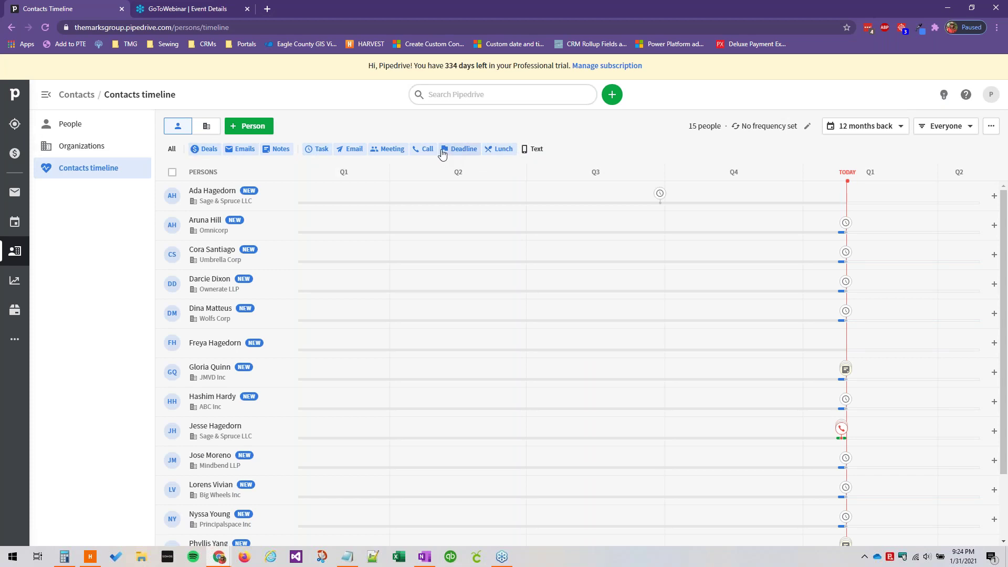
{"action": "left_click", "coordinate": [470, 149]}
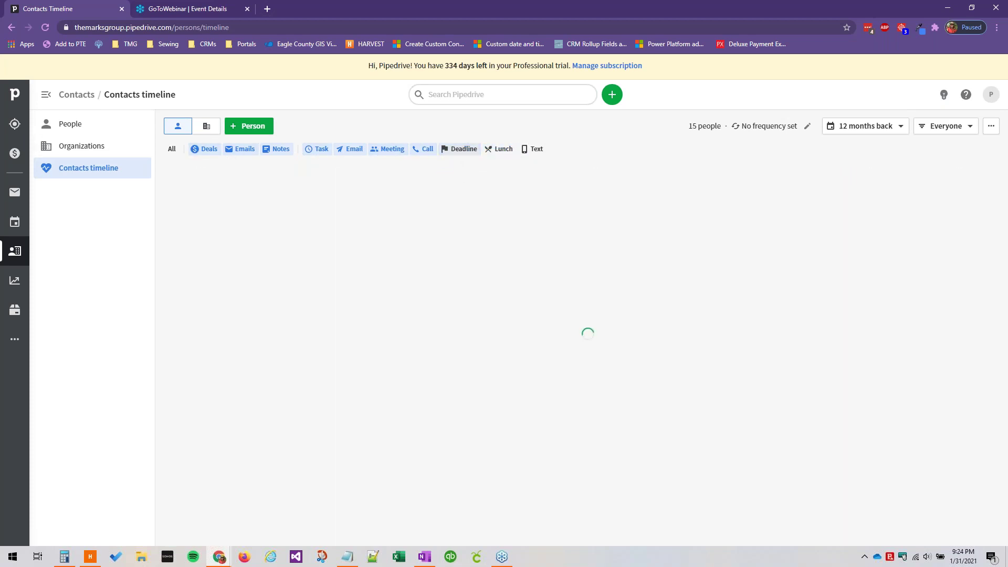
{"action": "left_click", "coordinate": [382, 151]}
{"action": "left_click", "coordinate": [316, 157]}
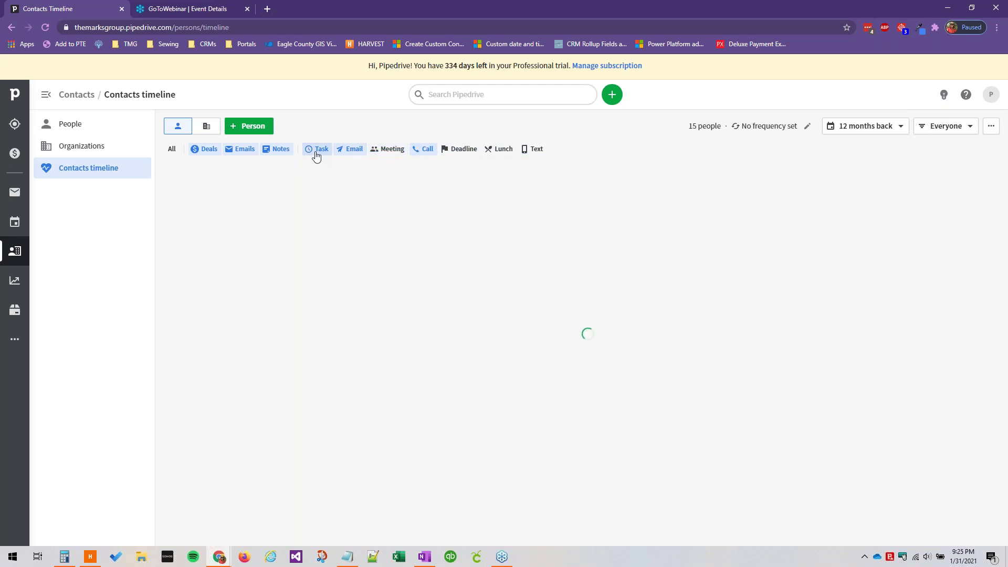
{"action": "left_click", "coordinate": [316, 155]}
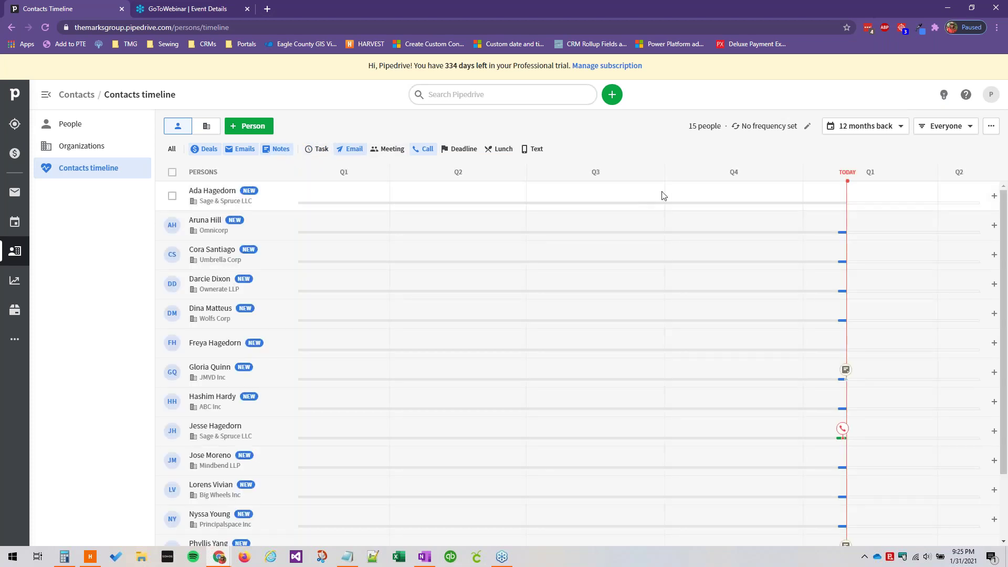
{"action": "scroll", "coordinate": [646, 281], "scroll_direction": "down", "scroll_amount": 2}
{"action": "scroll", "coordinate": [655, 295], "scroll_direction": "up", "scroll_amount": 2}
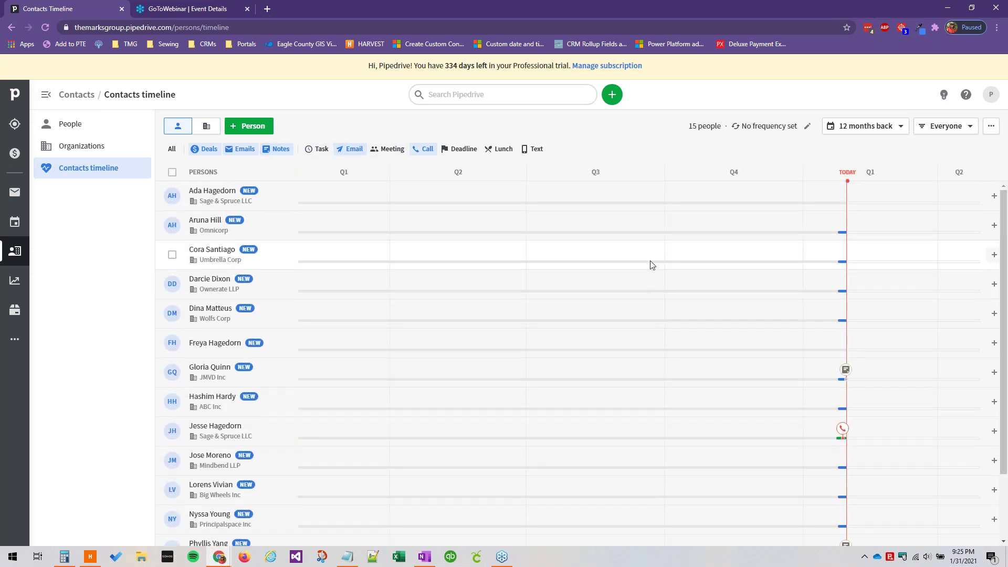
{"action": "scroll", "coordinate": [724, 272], "scroll_direction": "down", "scroll_amount": 2}
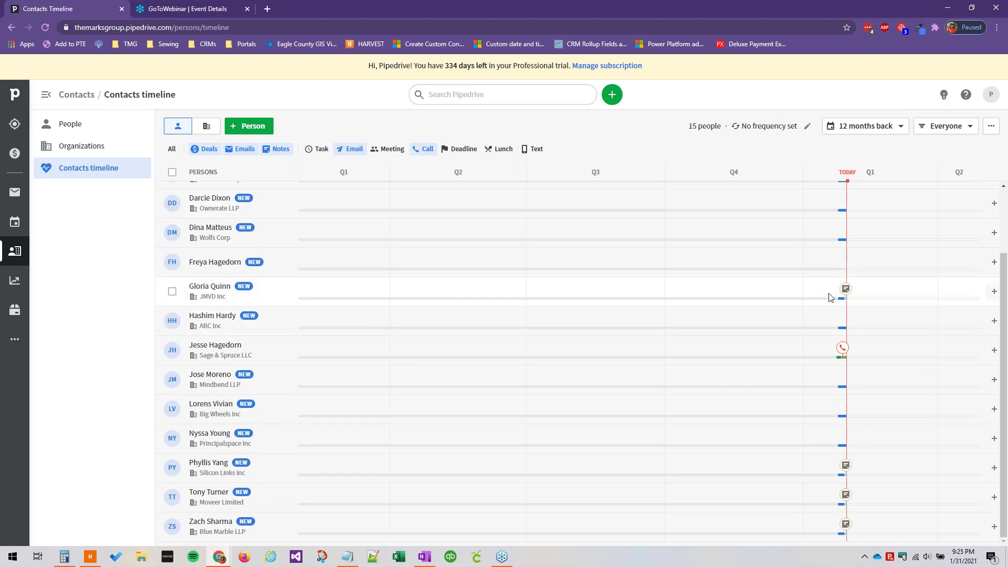
{"action": "scroll", "coordinate": [830, 297], "scroll_direction": "up", "scroll_amount": 3}
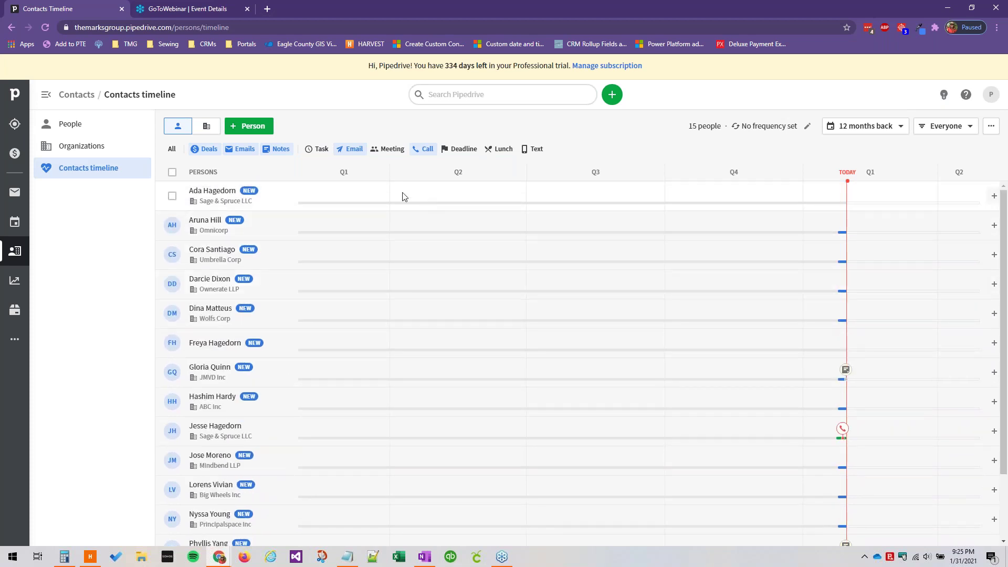
- Show the Task, Meeting, Deadline, Lunch and Text activity types on the contacts timeline again
{"action": "left_click", "coordinate": [321, 152]}
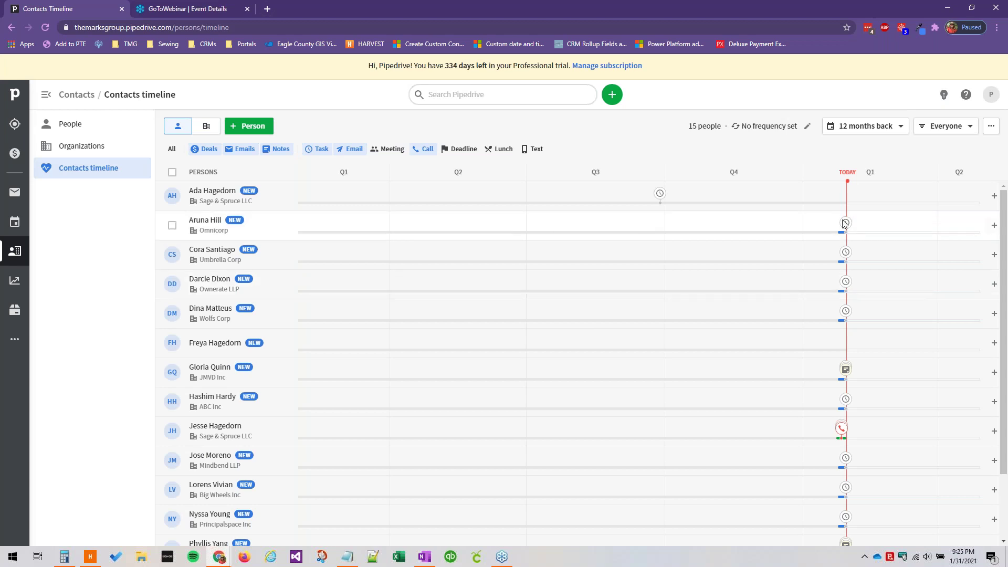
{"action": "left_click", "coordinate": [390, 150]}
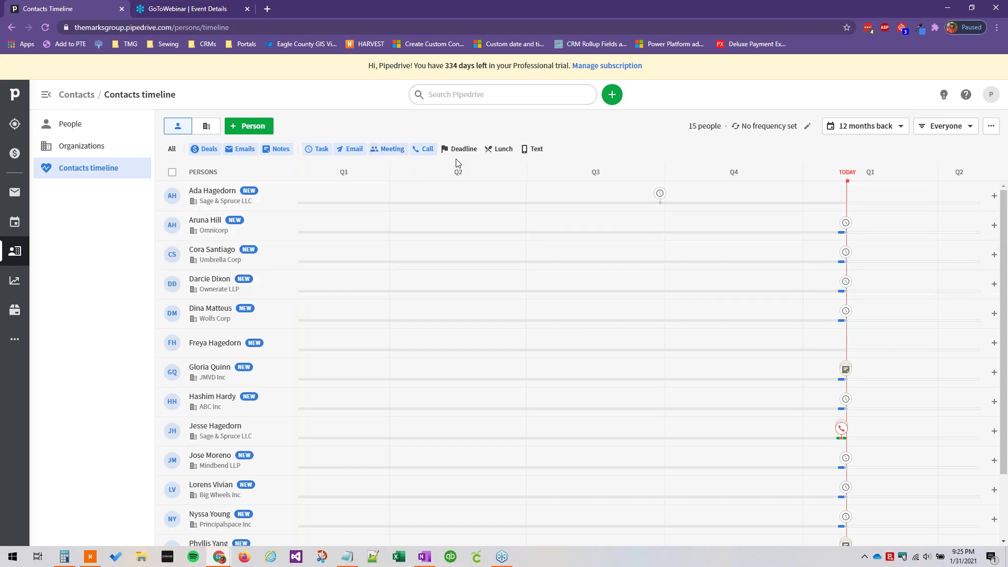
{"action": "left_click", "coordinate": [465, 151]}
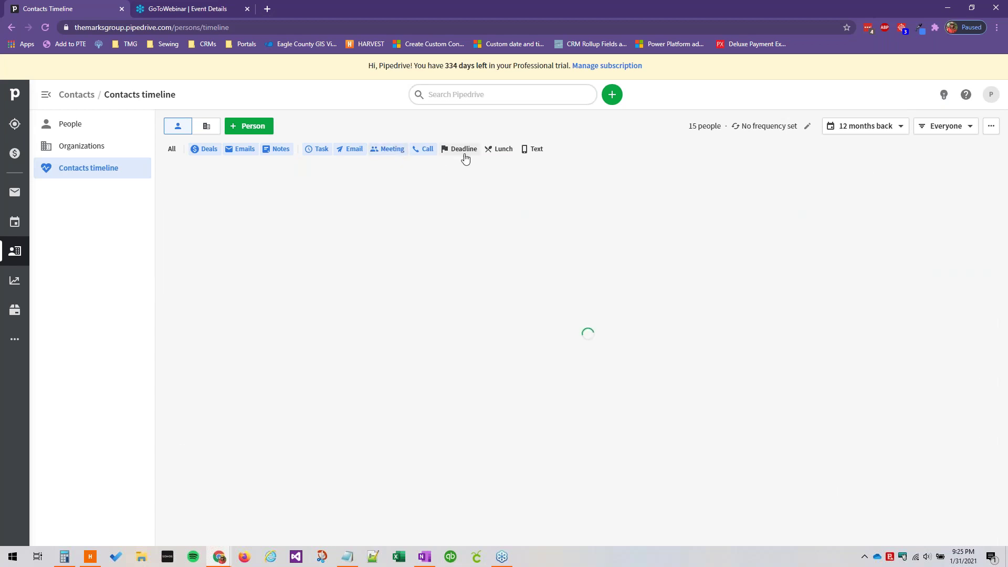
{"action": "left_click", "coordinate": [509, 152]}
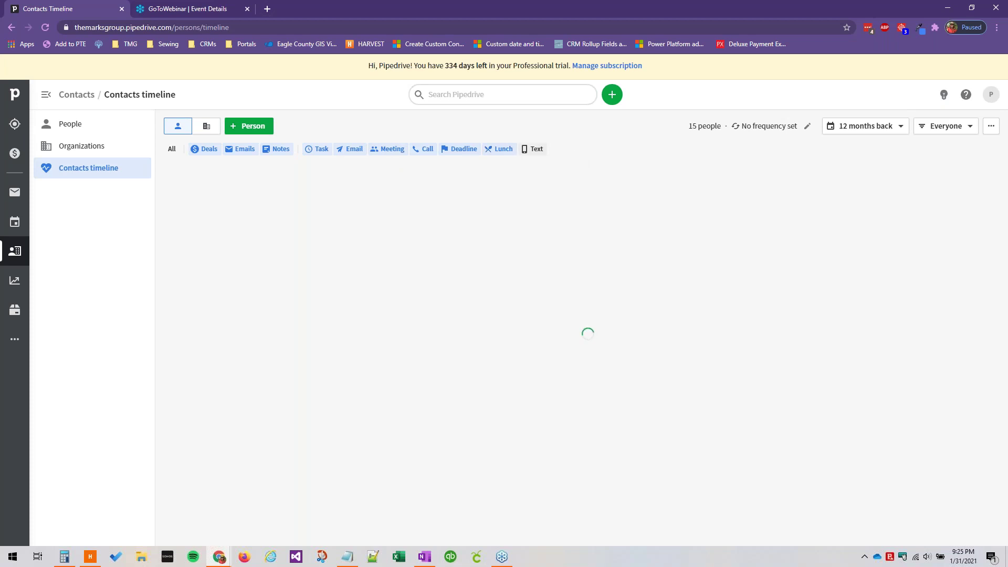
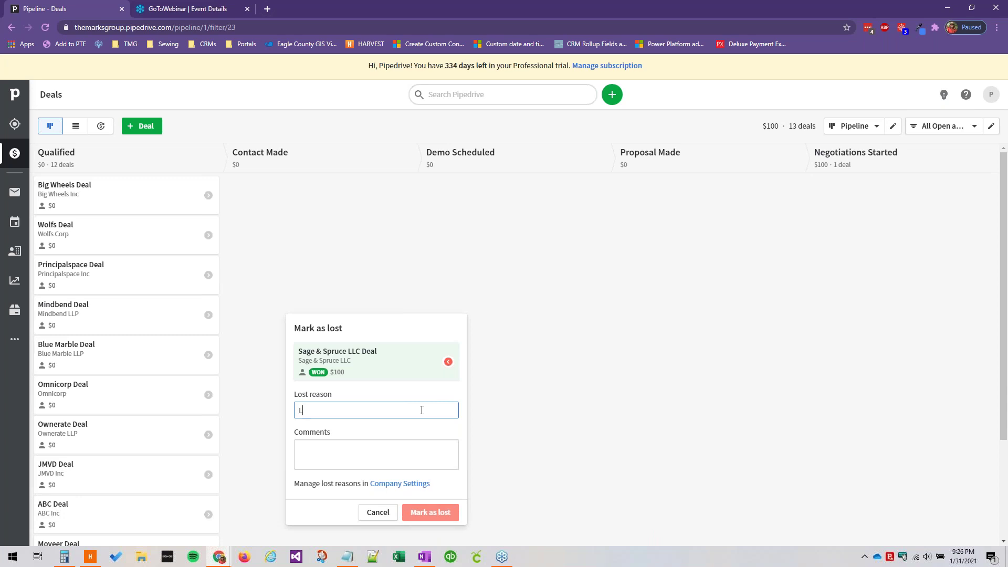
- Mark the Sage & Spruce LLC Deal as lost with the reason "Lost to competitor"
{"action": "type", "text": "mpetitor"}
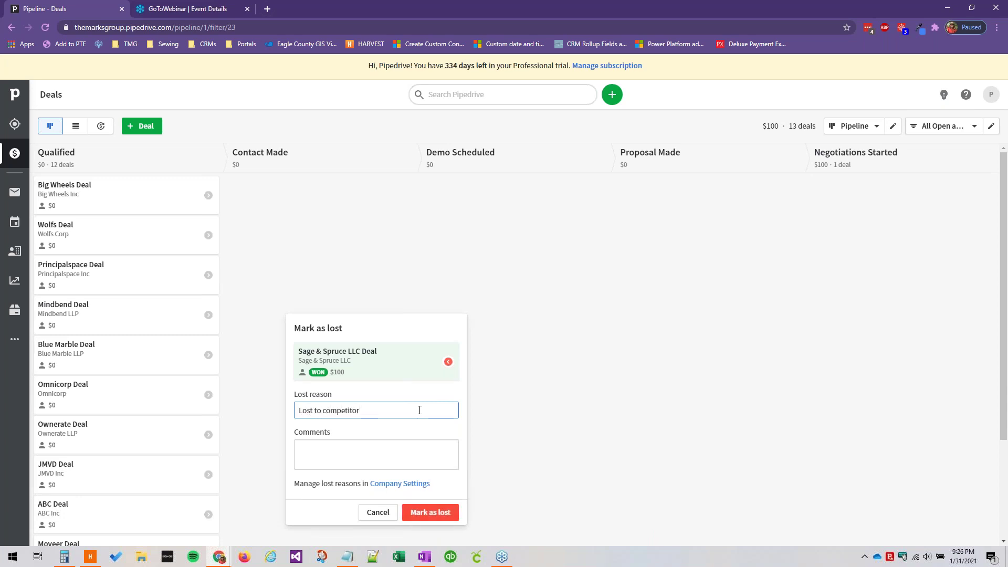
{"action": "left_click", "coordinate": [431, 513]}
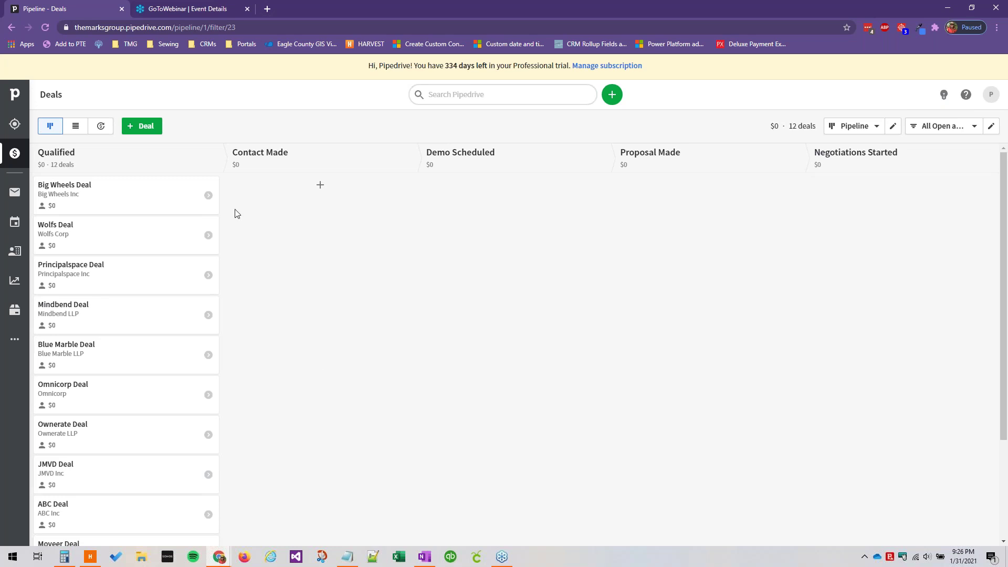
- On the contacts timeline, examine the Sage & Spruce LLC and JMVD deals plus the planned activities of the JMVD Inc and Wolfs Corp contacts
{"action": "left_click", "coordinate": [12, 257]}
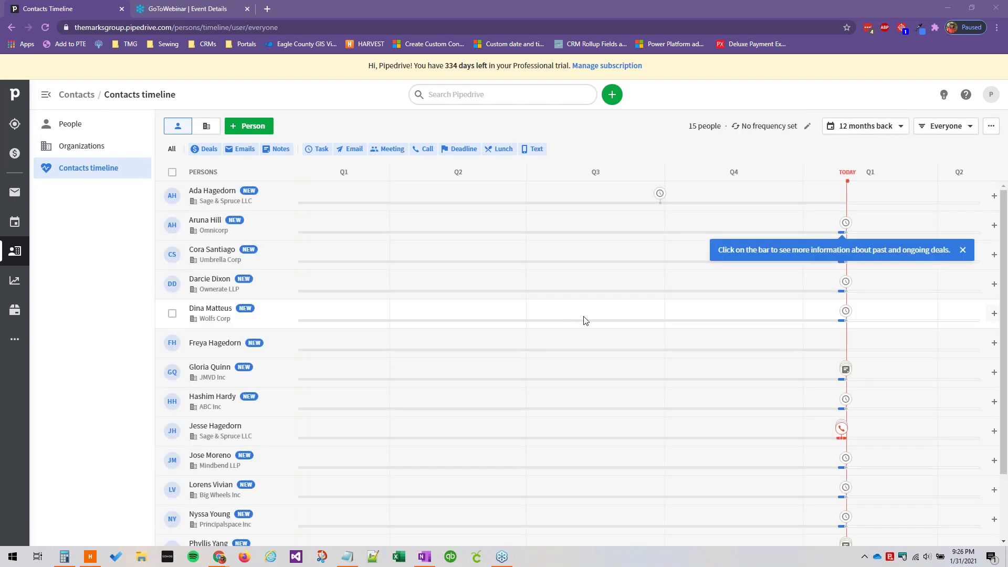
{"action": "left_click", "coordinate": [842, 440]}
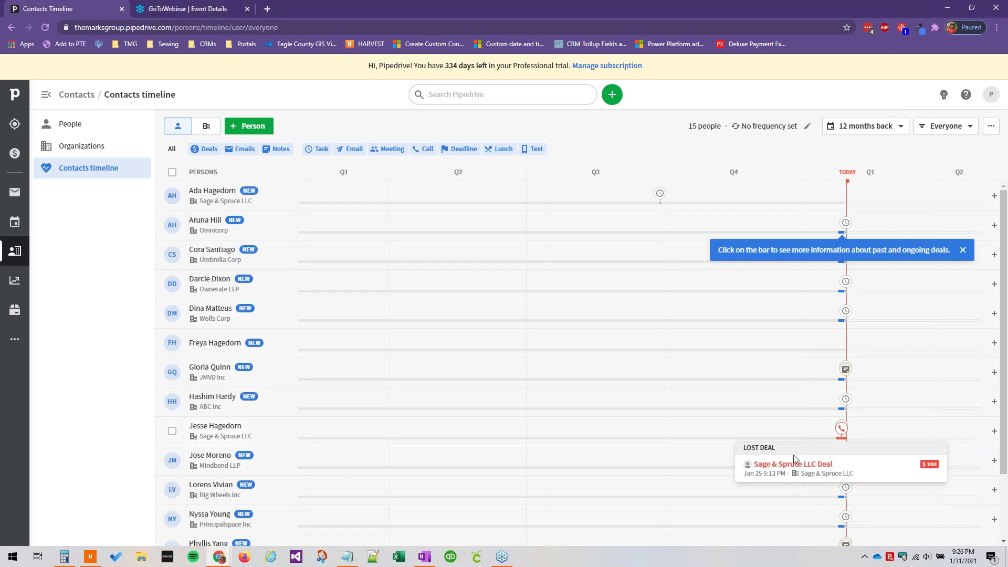
{"action": "left_click", "coordinate": [843, 381]}
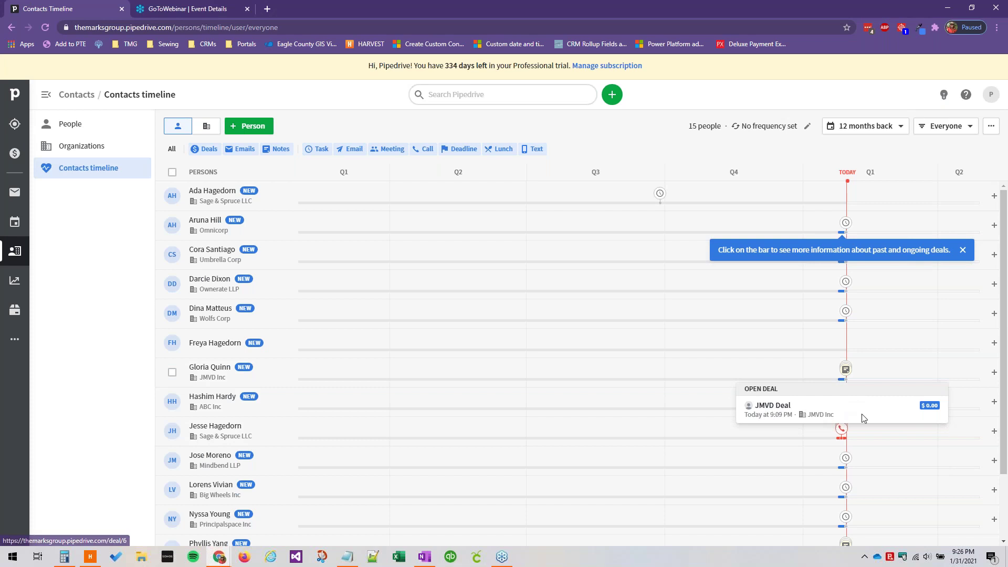
{"action": "left_click", "coordinate": [846, 369]}
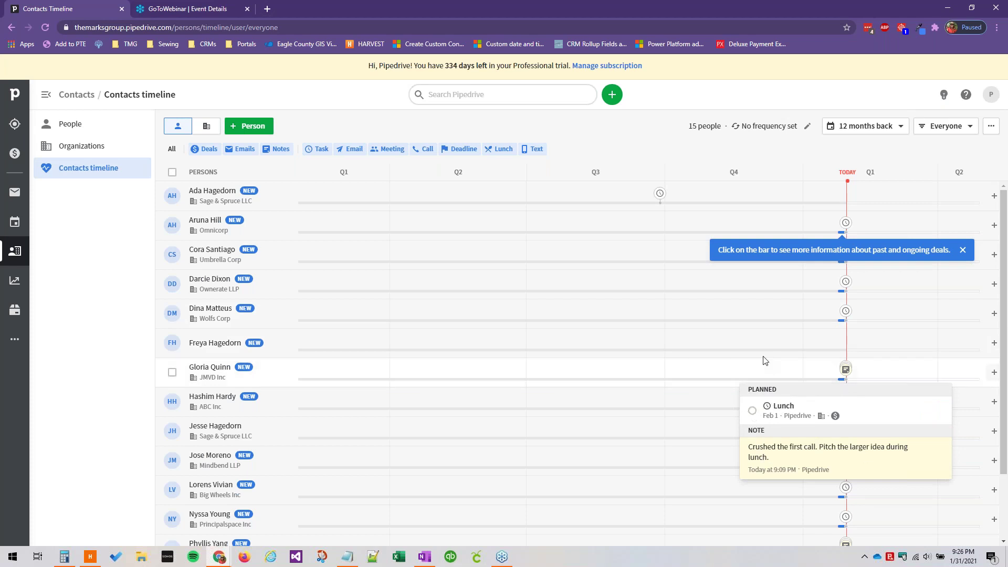
{"action": "left_click", "coordinate": [848, 312]}
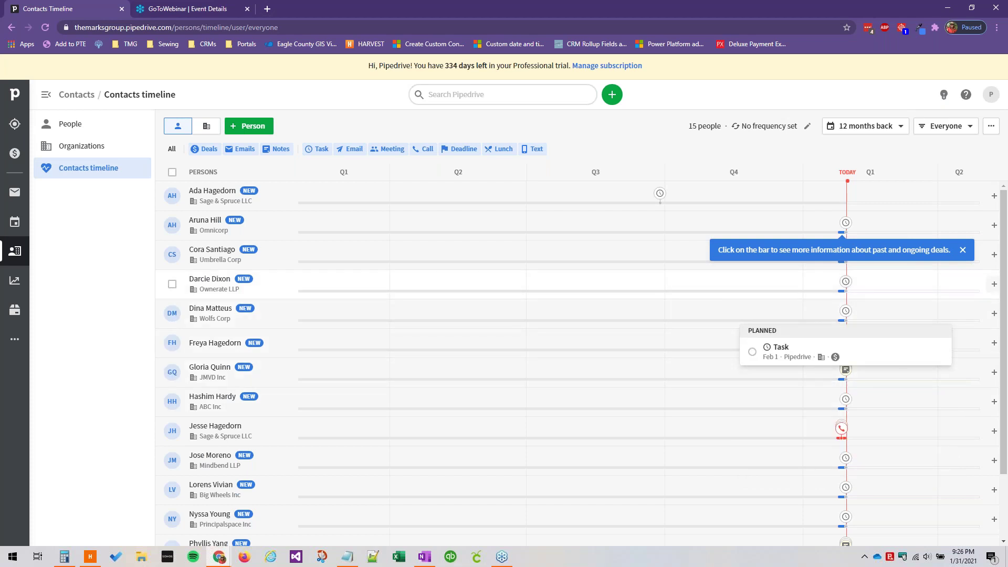
- Mark the overdue call with the Sage & Spruce LLC contact as done, without scheduling another activity
{"action": "left_click", "coordinate": [842, 428]}
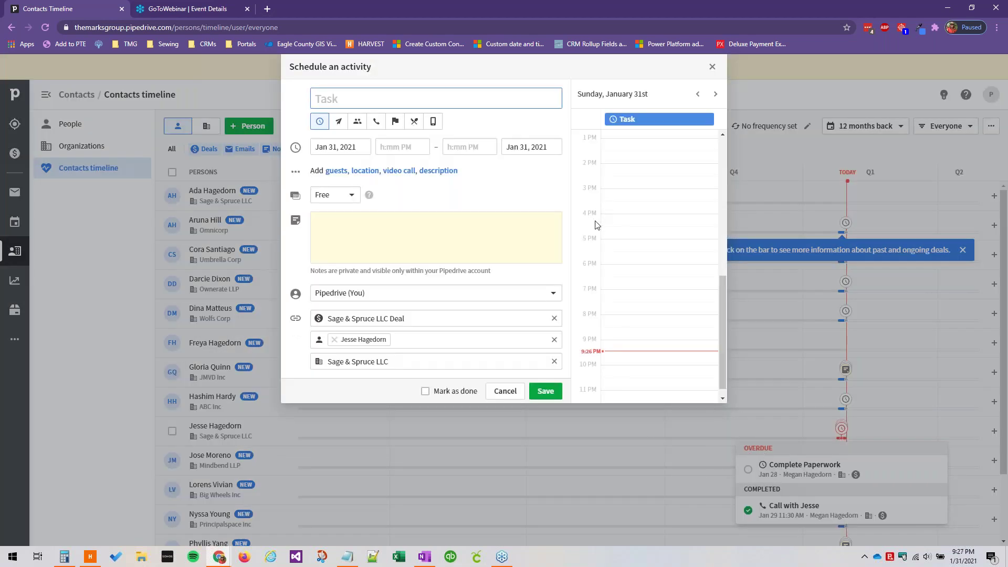
{"action": "left_click", "coordinate": [711, 67]}
{"action": "scroll", "coordinate": [862, 434], "scroll_direction": "down", "scroll_amount": 3}
{"action": "scroll", "coordinate": [863, 434], "scroll_direction": "up", "scroll_amount": 3}
{"action": "scroll", "coordinate": [864, 431], "scroll_direction": "down", "scroll_amount": 3}
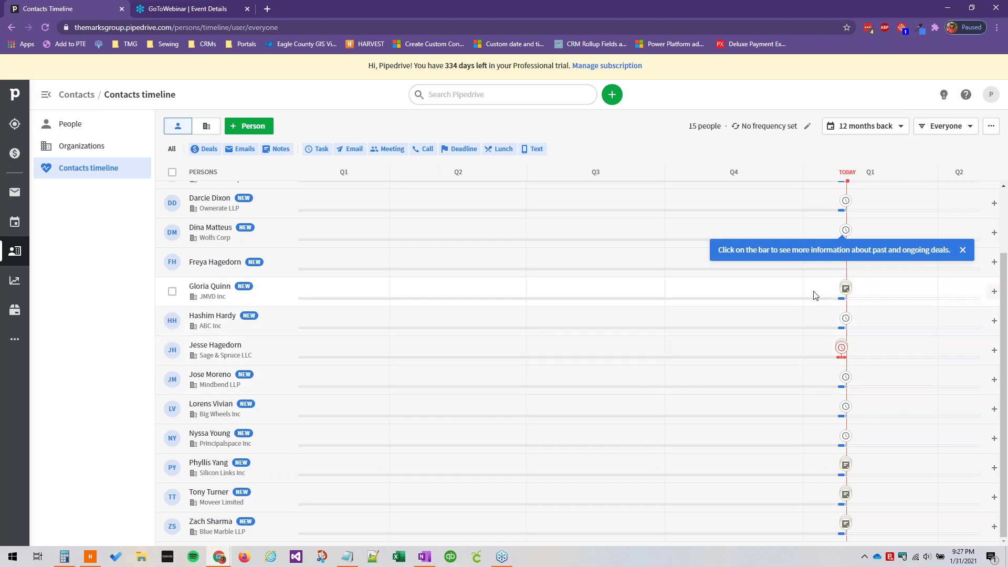
{"action": "scroll", "coordinate": [815, 314], "scroll_direction": "up", "scroll_amount": 1}
{"action": "scroll", "coordinate": [815, 314], "scroll_direction": "up", "scroll_amount": 1}
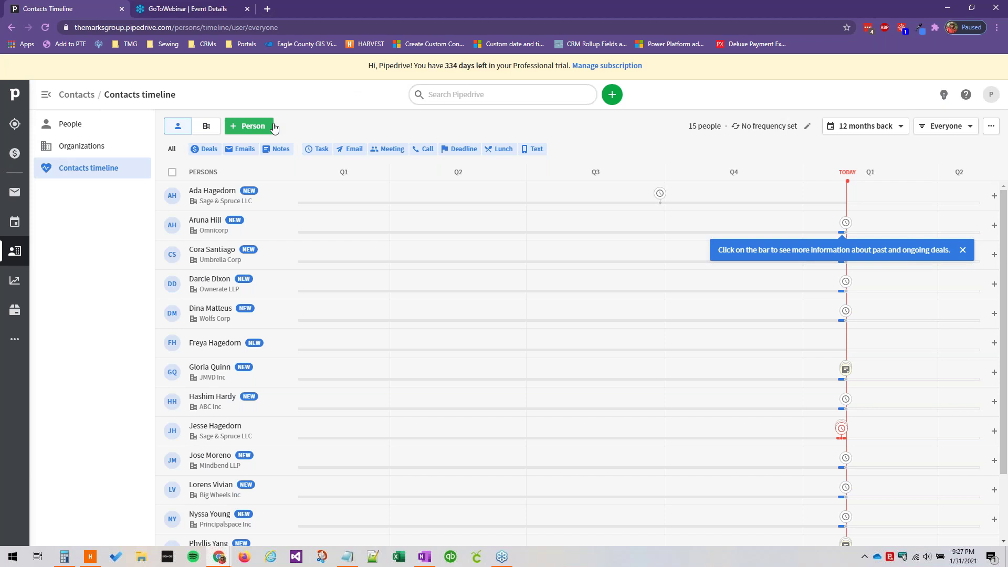
- Mark the Sage & Spruce LLC Deal as won from the All lost deals pipeline filter, and return to the All Open and Won Deals filter
{"action": "left_click", "coordinate": [14, 153]}
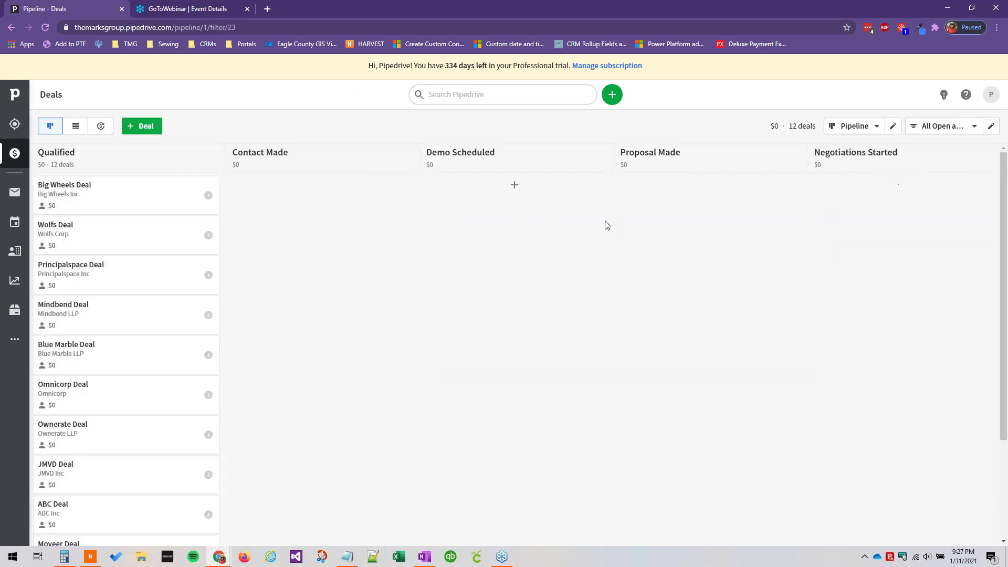
{"action": "left_click", "coordinate": [938, 127]}
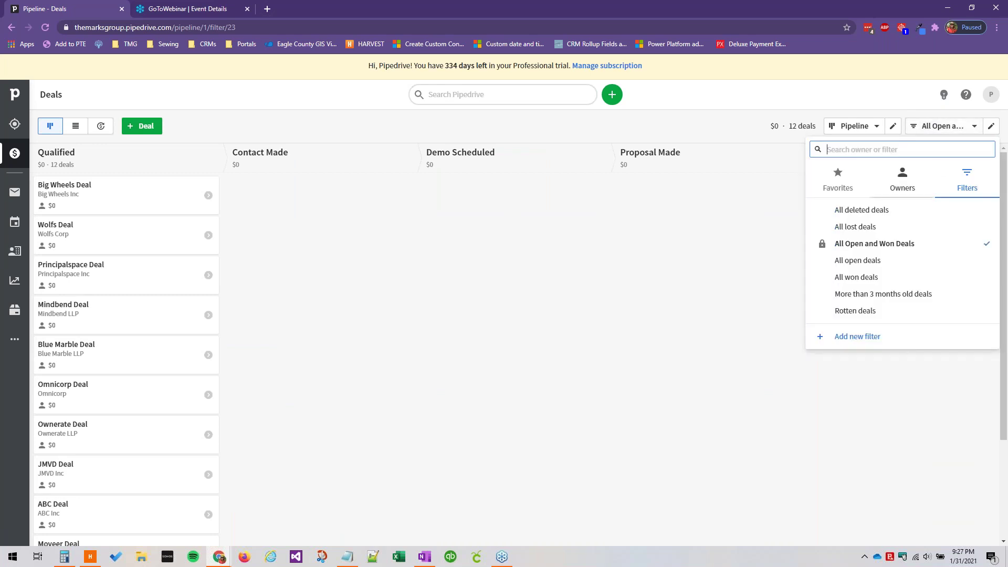
{"action": "left_click", "coordinate": [909, 226]}
{"action": "left_click_drag", "start_coordinate": [924, 211], "coordinate": [650, 537]}
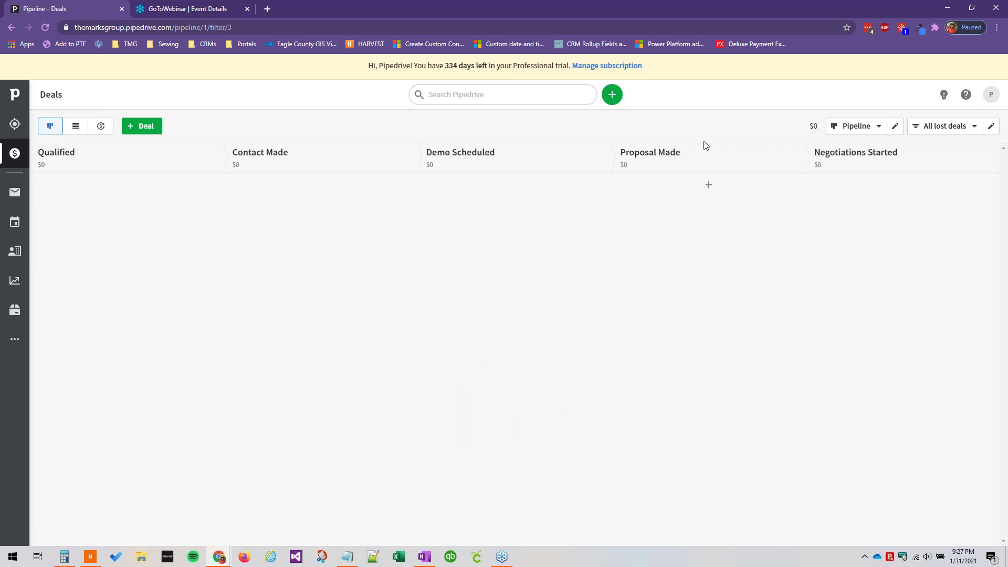
{"action": "left_click", "coordinate": [945, 126]}
{"action": "left_click", "coordinate": [887, 245]}
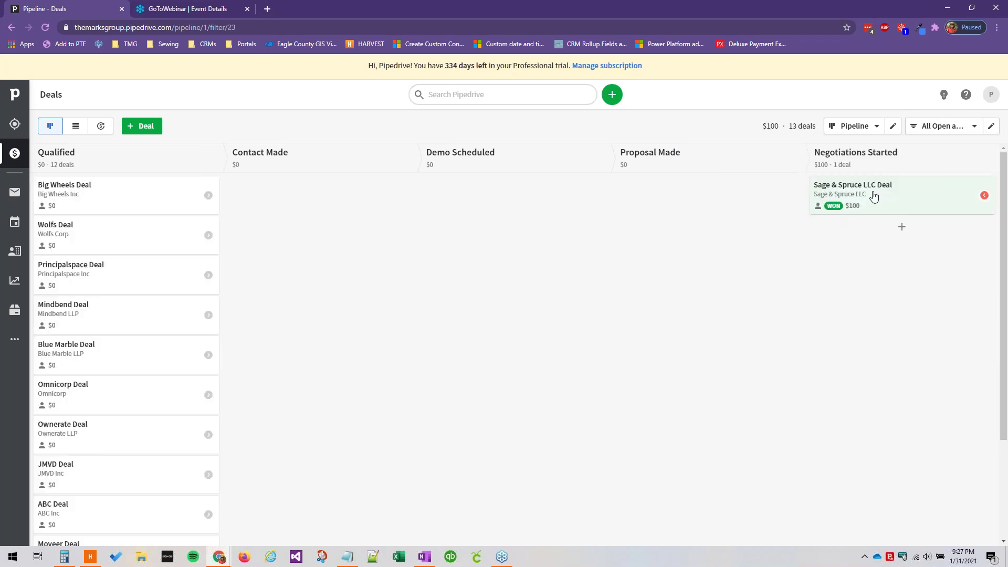
- Open the Sage & Spruce LLC Deal and examine its details, activity history and overview statistics
{"action": "left_click", "coordinate": [873, 193]}
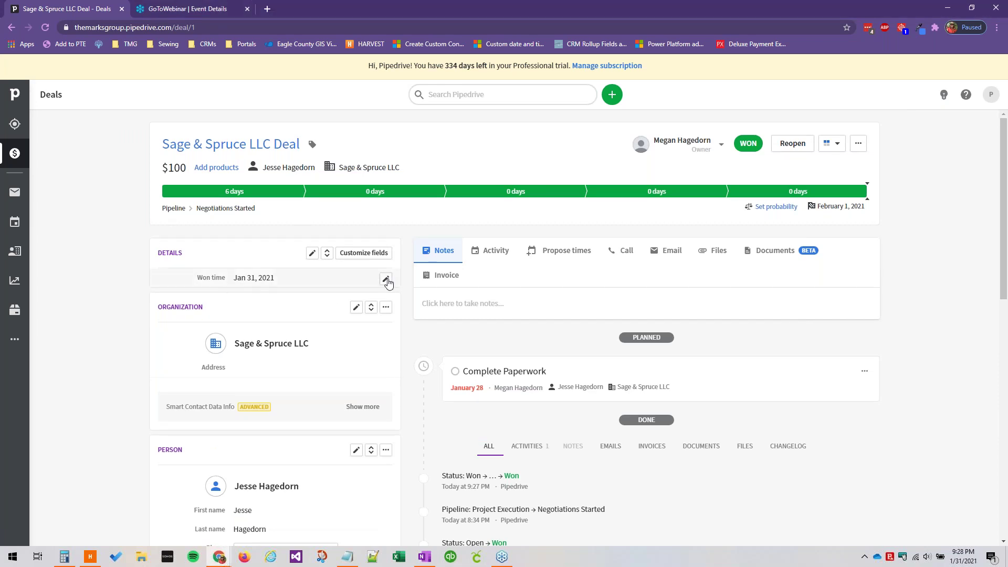
{"action": "scroll", "coordinate": [388, 283], "scroll_direction": "down", "scroll_amount": 5}
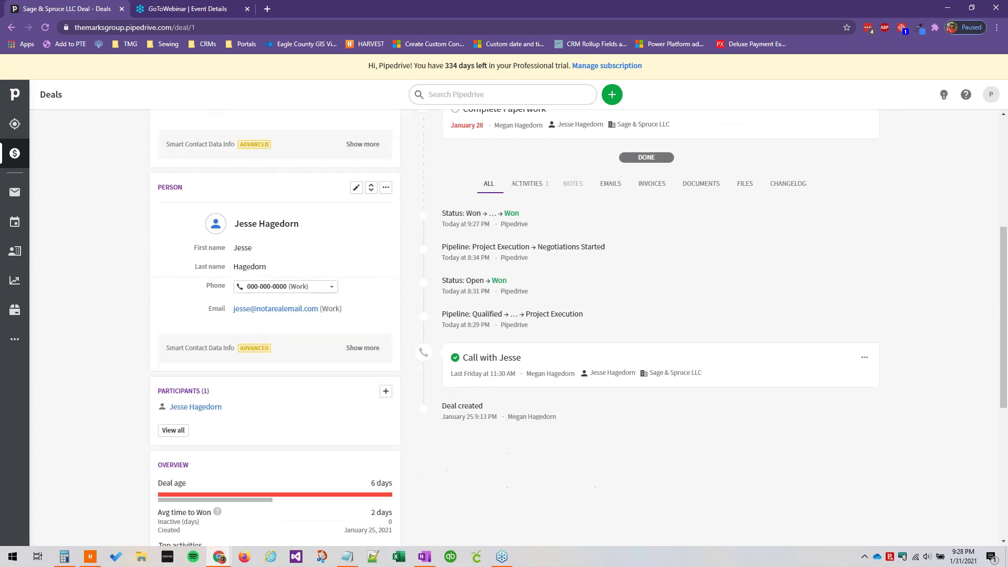
{"action": "scroll", "coordinate": [458, 212], "scroll_direction": "down", "scroll_amount": 6}
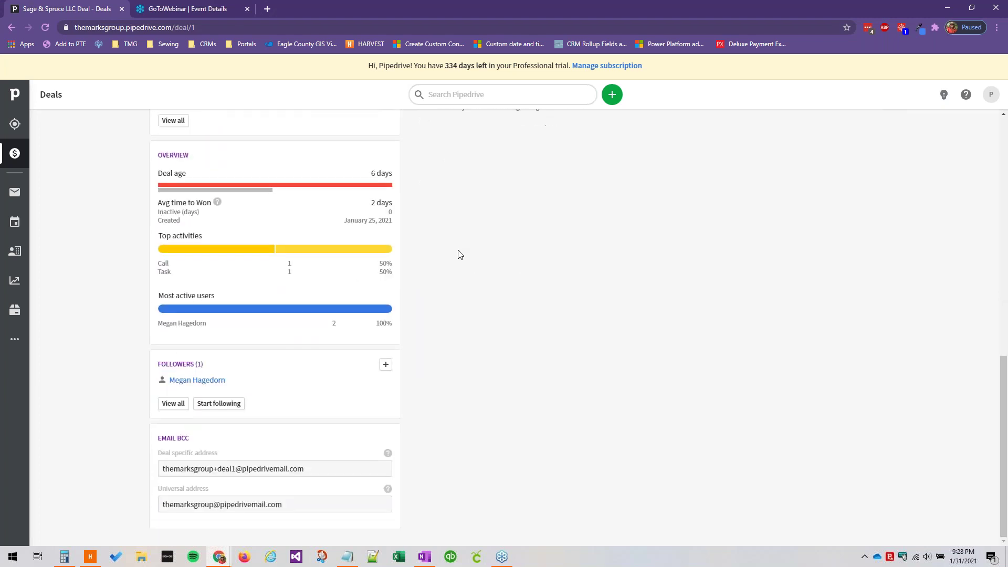
{"action": "scroll", "coordinate": [458, 255], "scroll_direction": "up", "scroll_amount": 8}
{"action": "scroll", "coordinate": [459, 254], "scroll_direction": "down", "scroll_amount": 3}
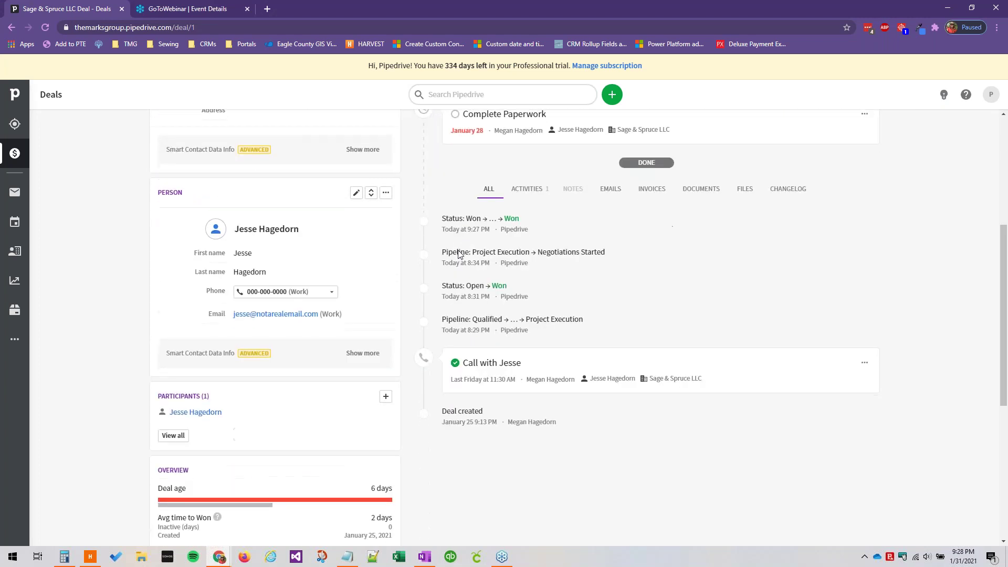
{"action": "scroll", "coordinate": [435, 347], "scroll_direction": "up", "scroll_amount": 1}
{"action": "scroll", "coordinate": [407, 440], "scroll_direction": "down", "scroll_amount": 2}
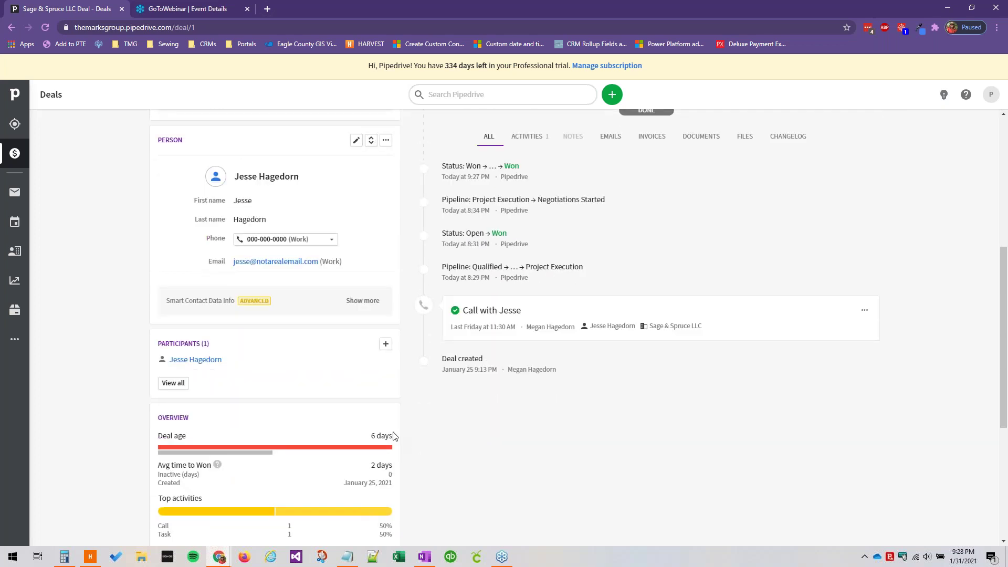
- Set the won time of the Sage & Spruce LLC Deal to 2/2/2021 and save it
{"action": "scroll", "coordinate": [385, 433], "scroll_direction": "down", "scroll_amount": 3}
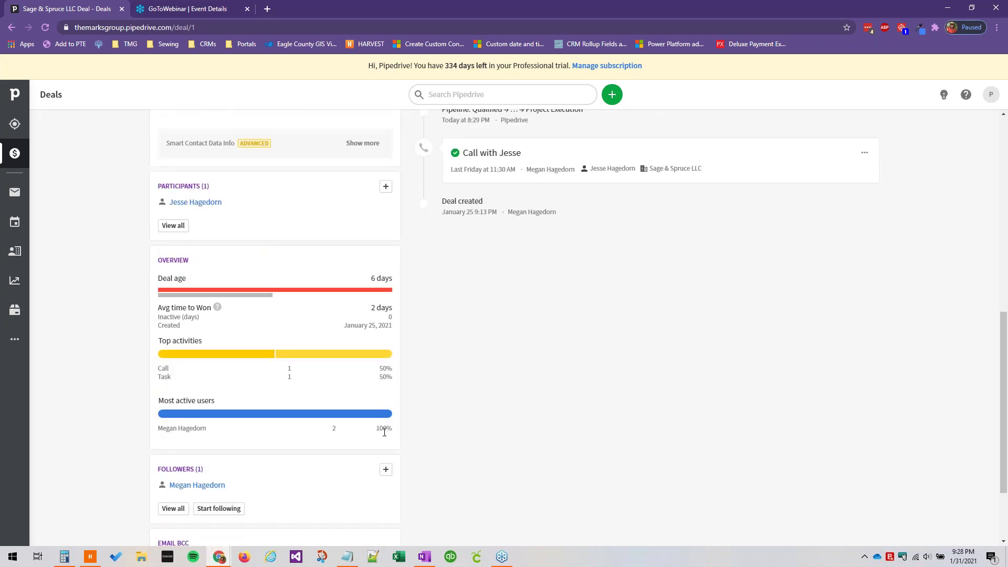
{"action": "scroll", "coordinate": [384, 432], "scroll_direction": "up", "scroll_amount": 12}
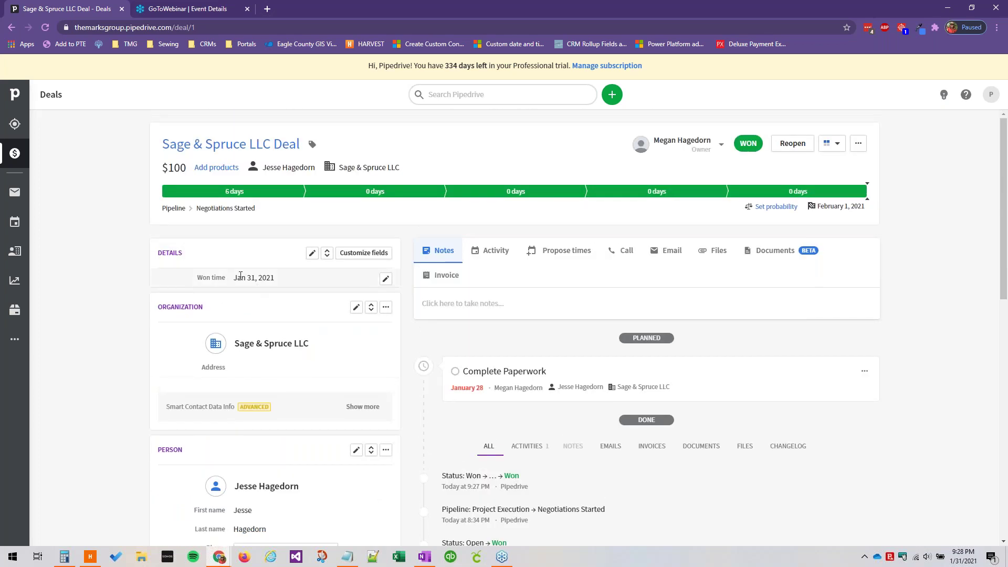
{"action": "left_click", "coordinate": [385, 279]}
{"action": "left_click_drag", "start_coordinate": [279, 284], "coordinate": [205, 276]}
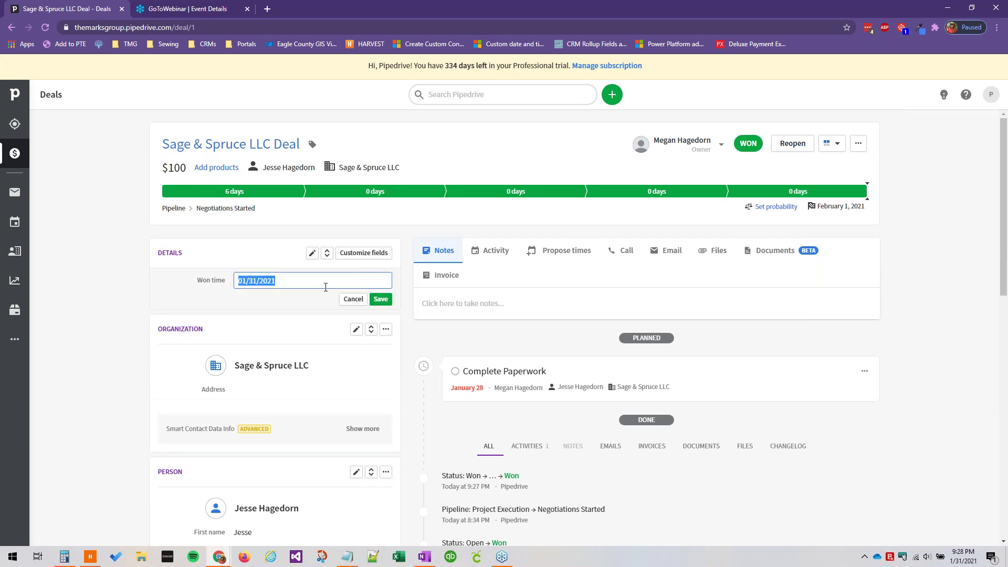
{"action": "type", "text": "2/2/2020"}
{"action": "key", "text": "BackSpace"}
{"action": "type", "text": "1"}
{"action": "left_click", "coordinate": [381, 299]}
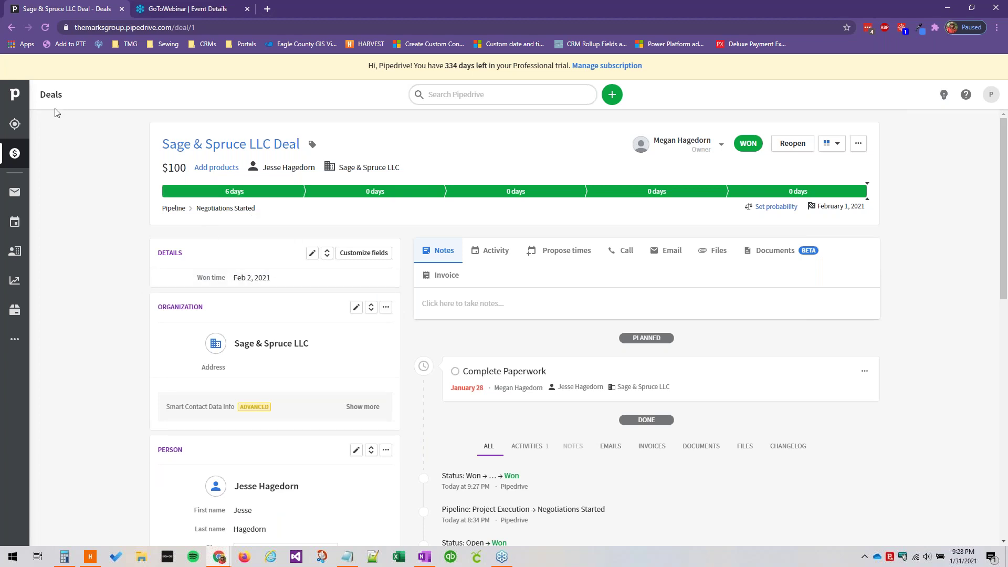
- Return to the contacts timeline, dismiss the tip about deal bars, and look over the contacts' deal bars
{"action": "left_click", "coordinate": [22, 255]}
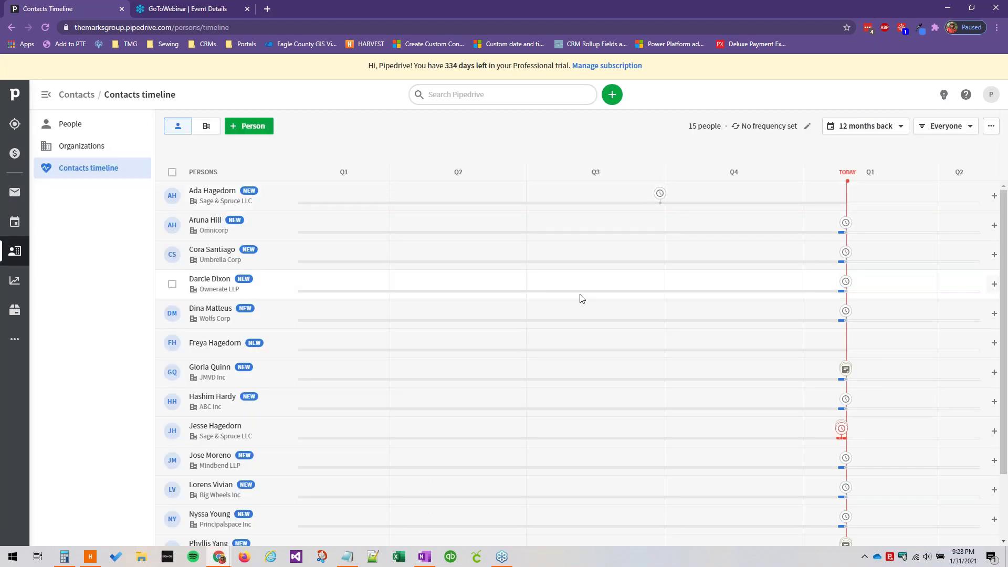
{"action": "scroll", "coordinate": [720, 256], "scroll_direction": "down", "scroll_amount": 1}
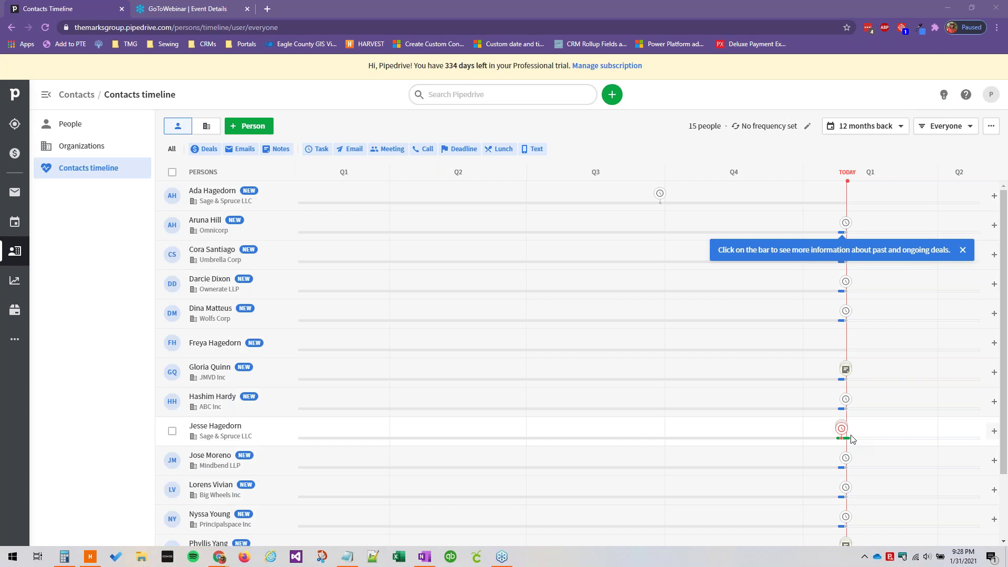
{"action": "scroll", "coordinate": [954, 349], "scroll_direction": "down", "scroll_amount": 3}
{"action": "scroll", "coordinate": [924, 357], "scroll_direction": "up", "scroll_amount": 3}
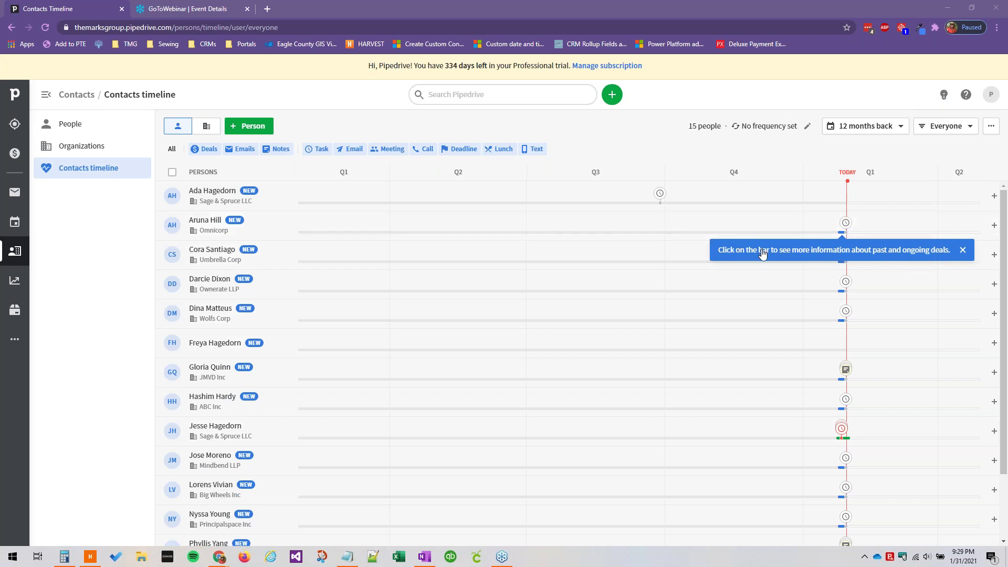
{"action": "left_click", "coordinate": [965, 250]}
{"action": "scroll", "coordinate": [874, 409], "scroll_direction": "down", "scroll_amount": 1}
{"action": "scroll", "coordinate": [874, 410], "scroll_direction": "down", "scroll_amount": 1}
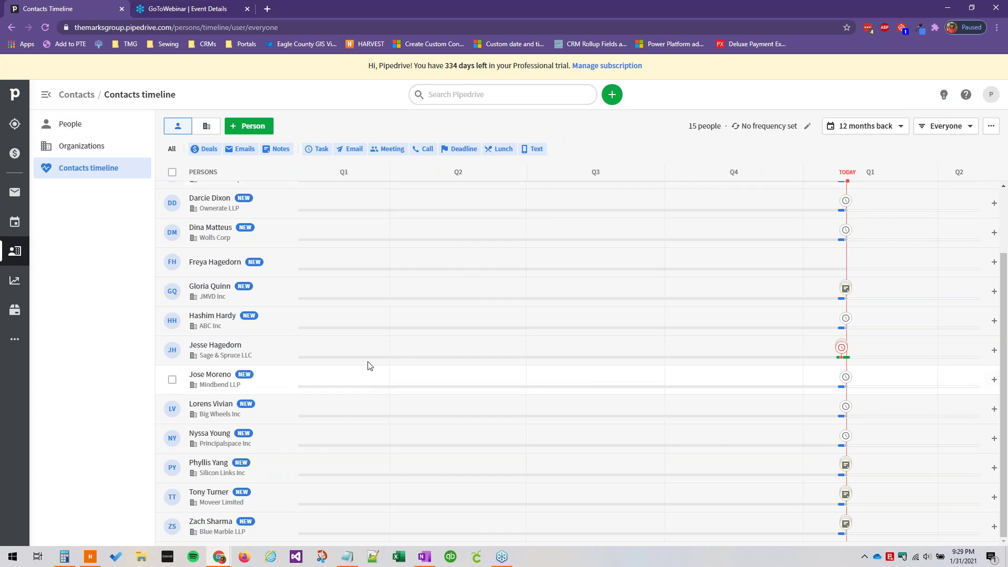
- View the predefined people filters available for the timeline and close the list without choosing one
{"action": "left_click", "coordinate": [954, 126]}
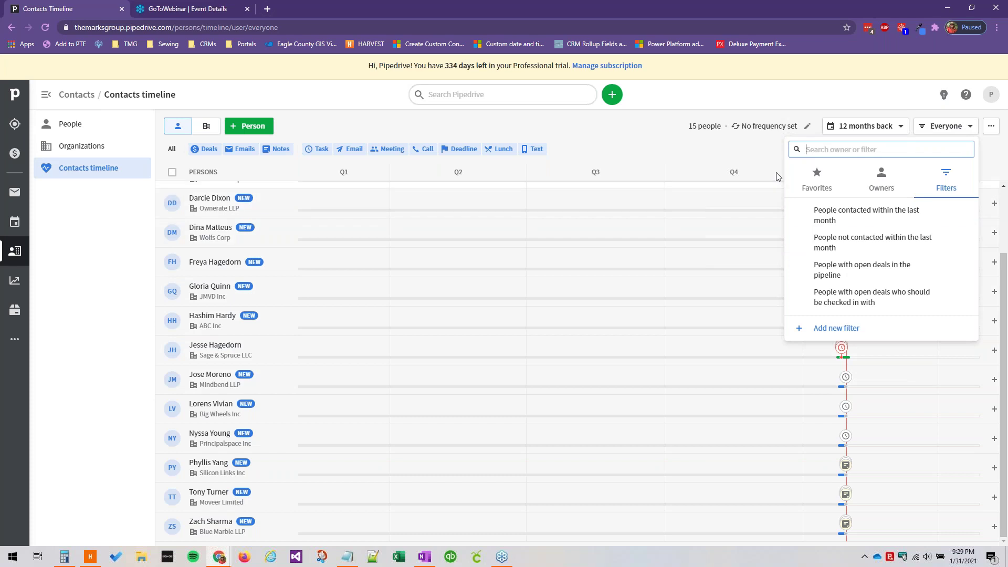
{"action": "left_click", "coordinate": [650, 147]}
{"action": "left_click", "coordinate": [650, 146]}
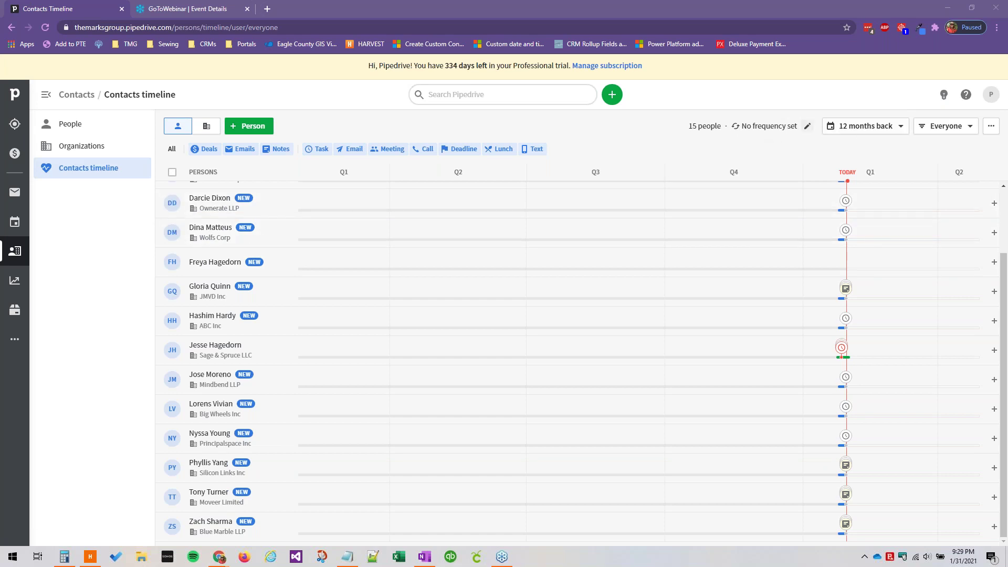
- Turn on a weekly follow-up frequency for the people in the timeline and look through the contact list
{"action": "left_click", "coordinate": [807, 126]}
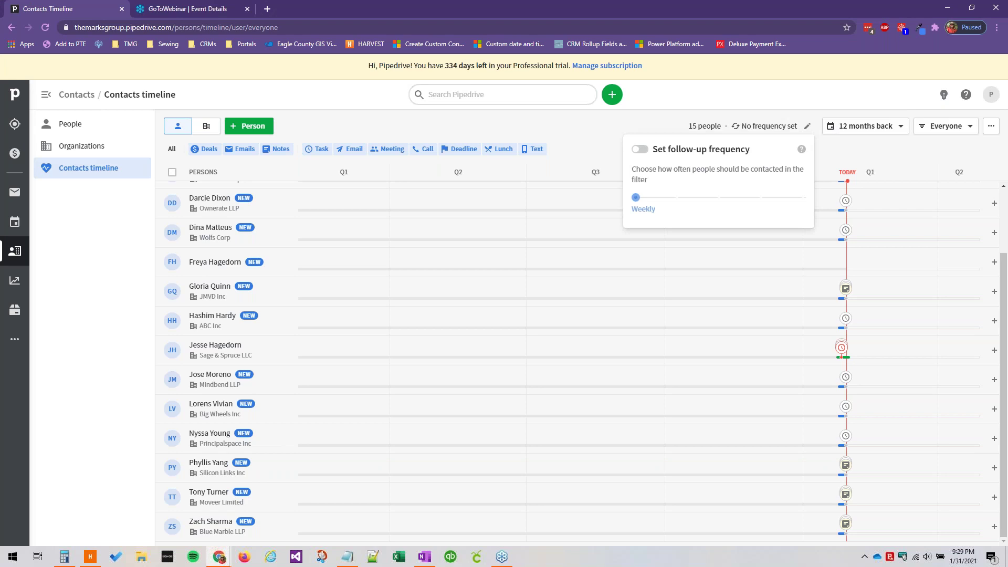
{"action": "left_click", "coordinate": [638, 149]}
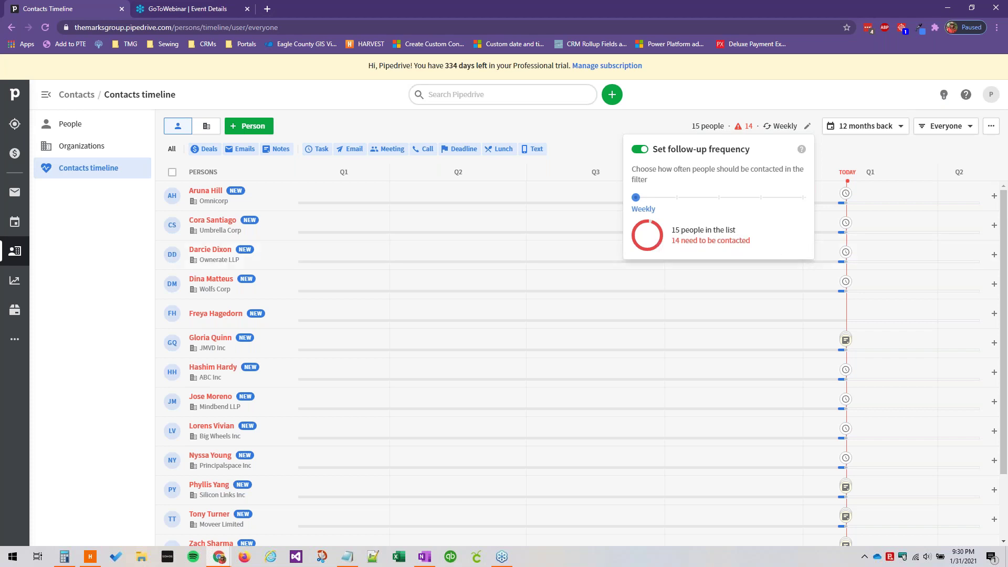
{"action": "left_click", "coordinate": [563, 159]}
{"action": "scroll", "coordinate": [661, 413], "scroll_direction": "down", "scroll_amount": 2}
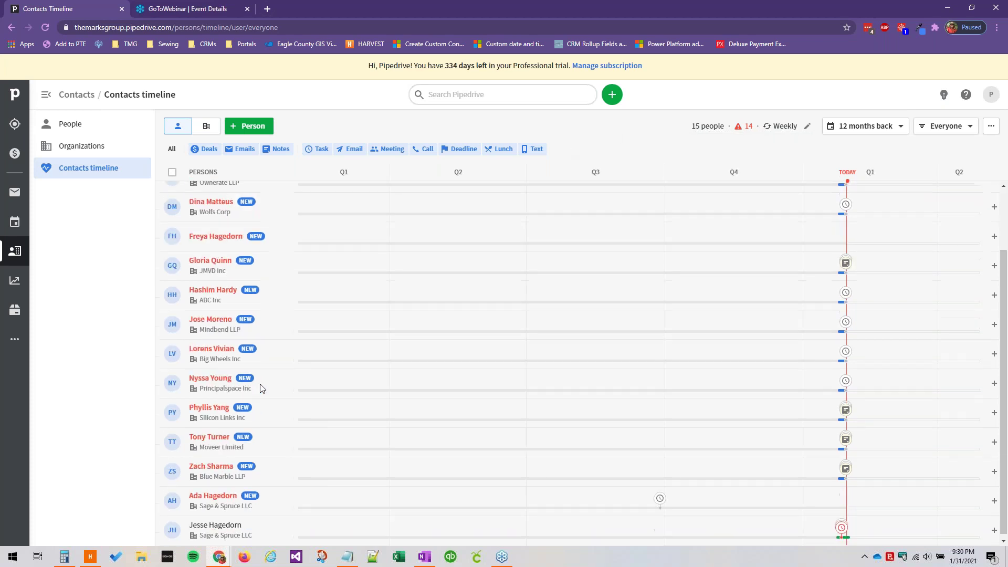
{"action": "scroll", "coordinate": [660, 413], "scroll_direction": "up", "scroll_amount": 2}
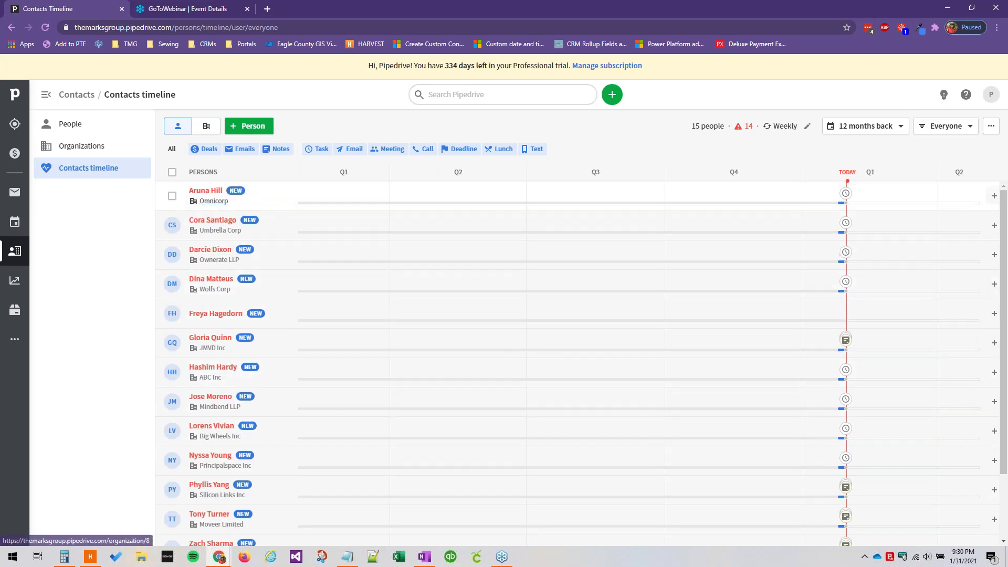